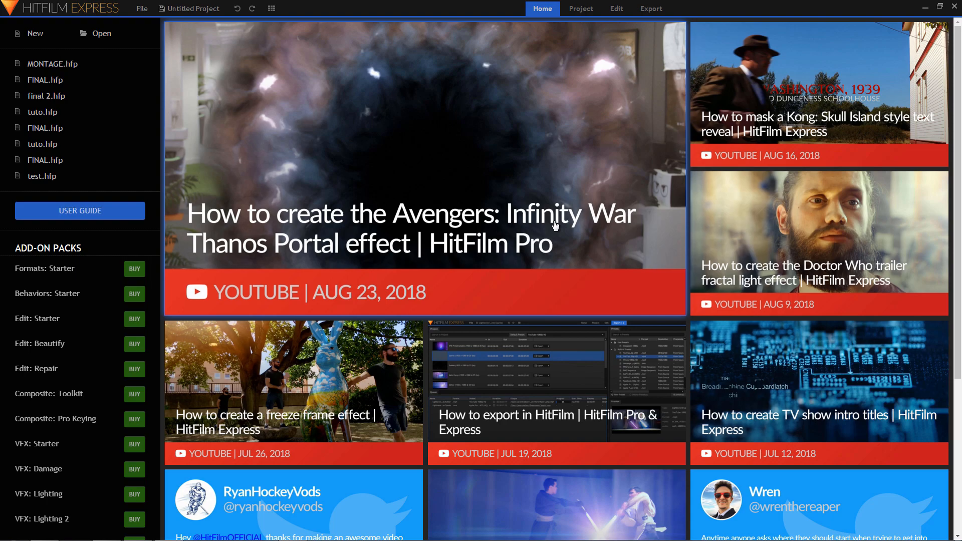
Create a 1080p Full HD 30 fps editing project and import legs-434918_1920.jpg and man-731900_1920.jpg as media.
{"action": "left_click", "coordinate": [33, 36]}
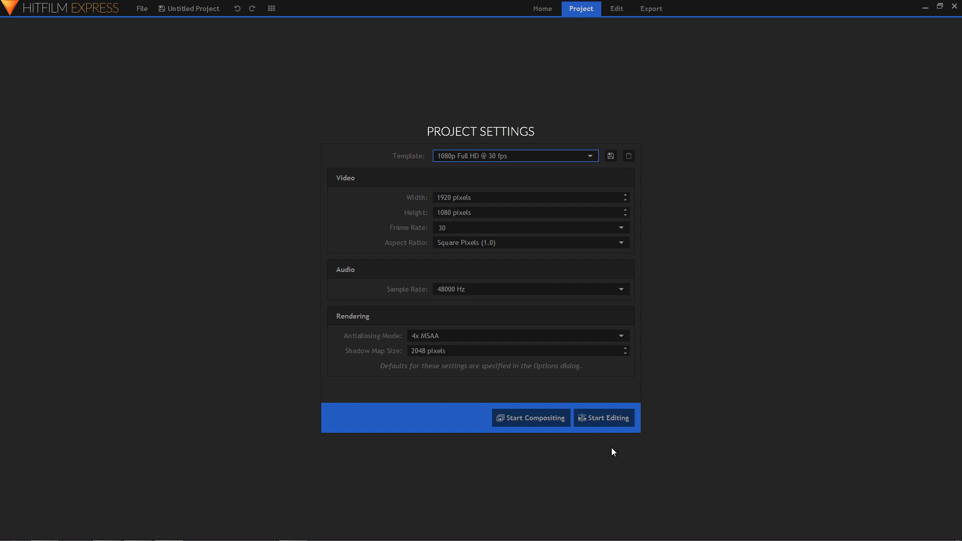
{"action": "left_click", "coordinate": [615, 422]}
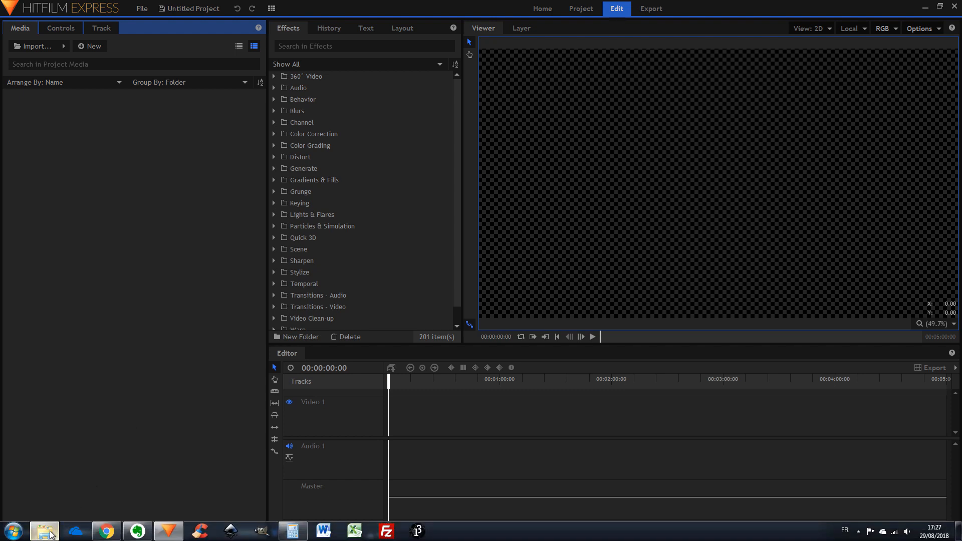
{"action": "left_click", "coordinate": [45, 531]}
{"action": "left_click_drag", "start_coordinate": [402, 286], "coordinate": [139, 234]}
{"action": "left_click", "coordinate": [140, 233]}
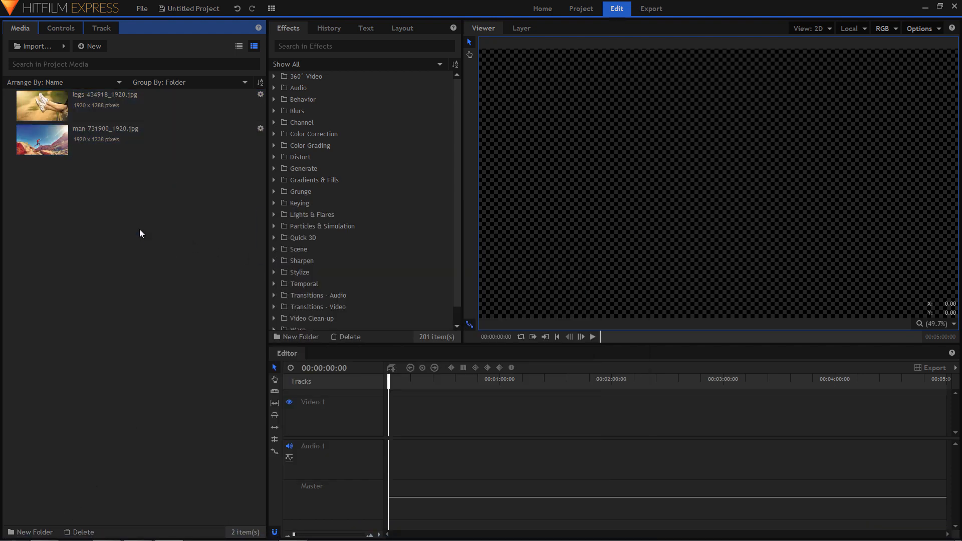
Place both imported images one after the other at the start of the Video 1 track.
{"action": "left_click_drag", "start_coordinate": [140, 233], "coordinate": [57, 111]}
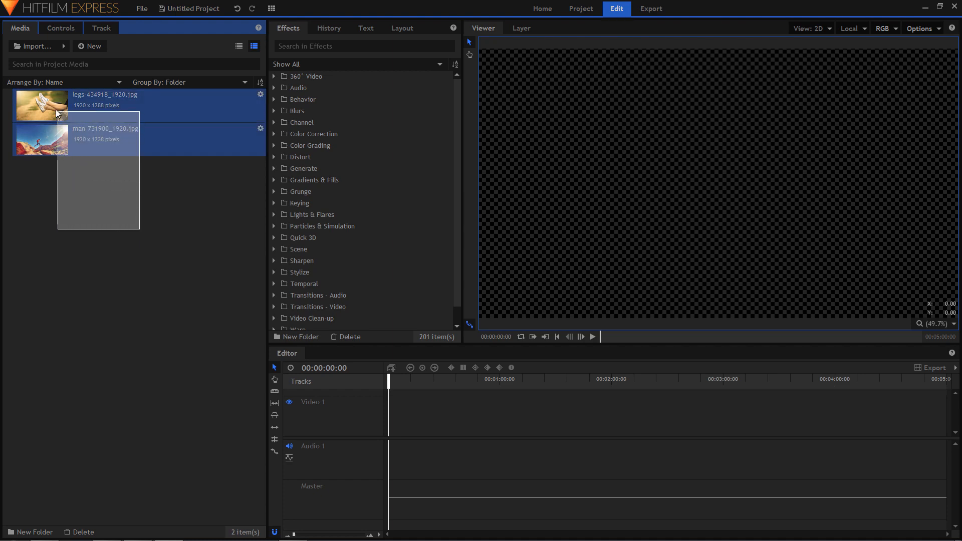
{"action": "left_click_drag", "start_coordinate": [151, 140], "coordinate": [390, 424]}
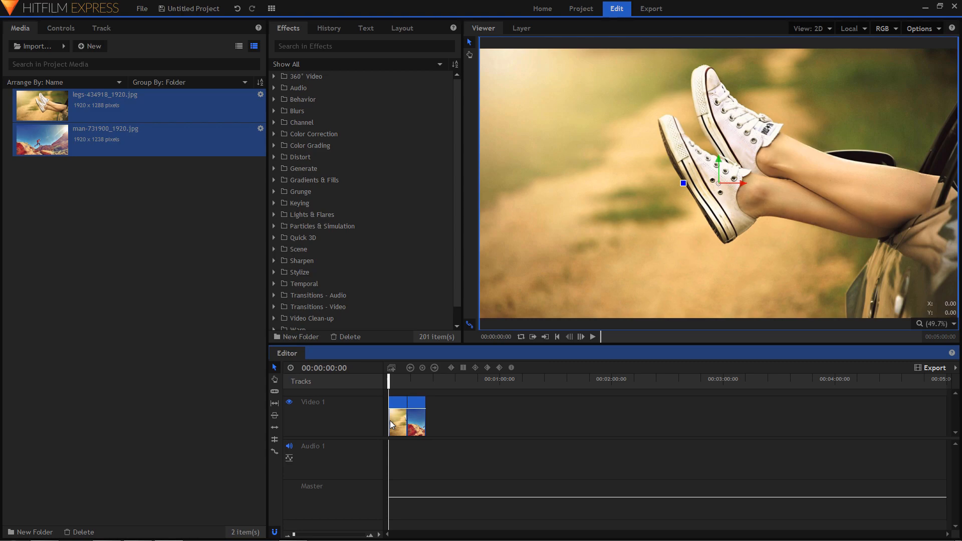
{"action": "scroll", "coordinate": [400, 420], "scroll_direction": "up", "scroll_amount": 6}
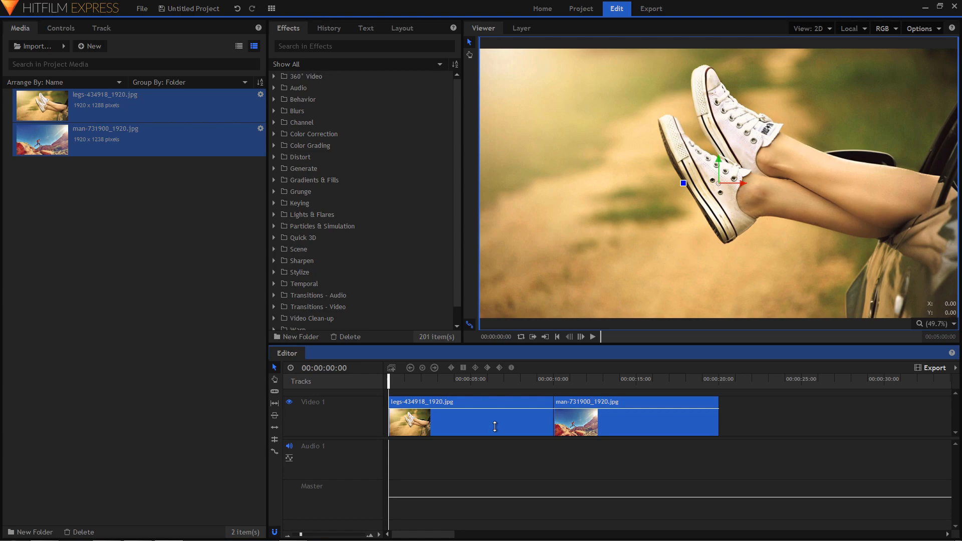
Set the scale of the legs-434918_1920.jpg clip to 50% in its transform properties.
{"action": "left_click", "coordinate": [470, 424]}
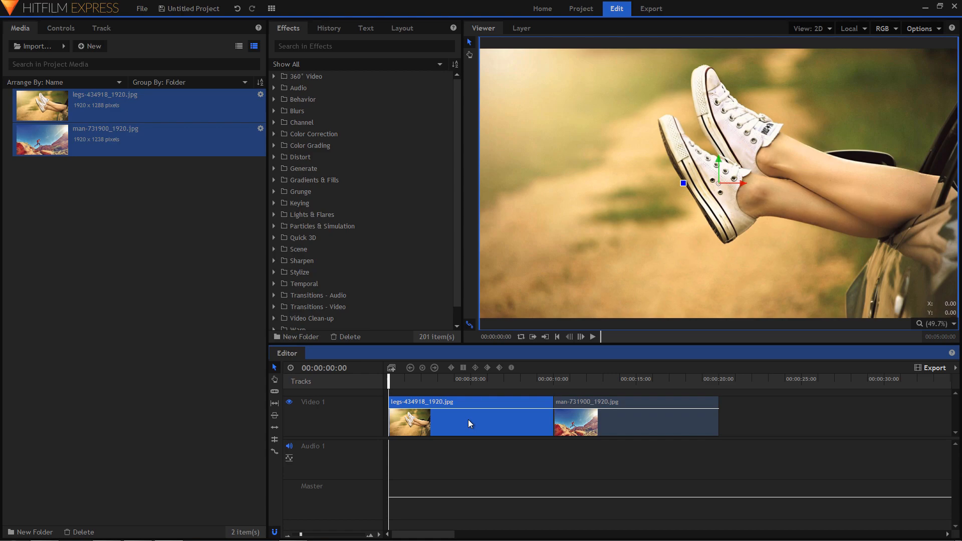
{"action": "left_click", "coordinate": [61, 29]}
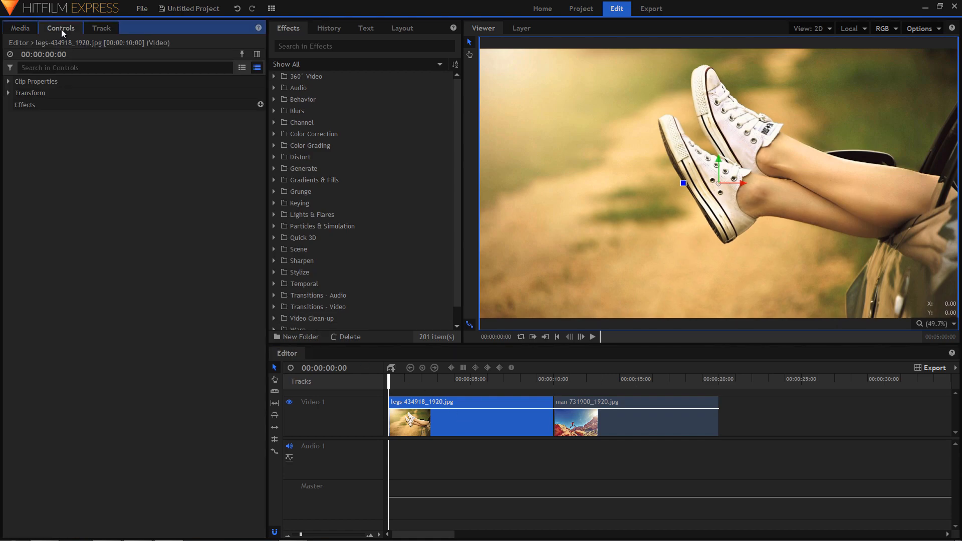
{"action": "left_click", "coordinate": [8, 94]}
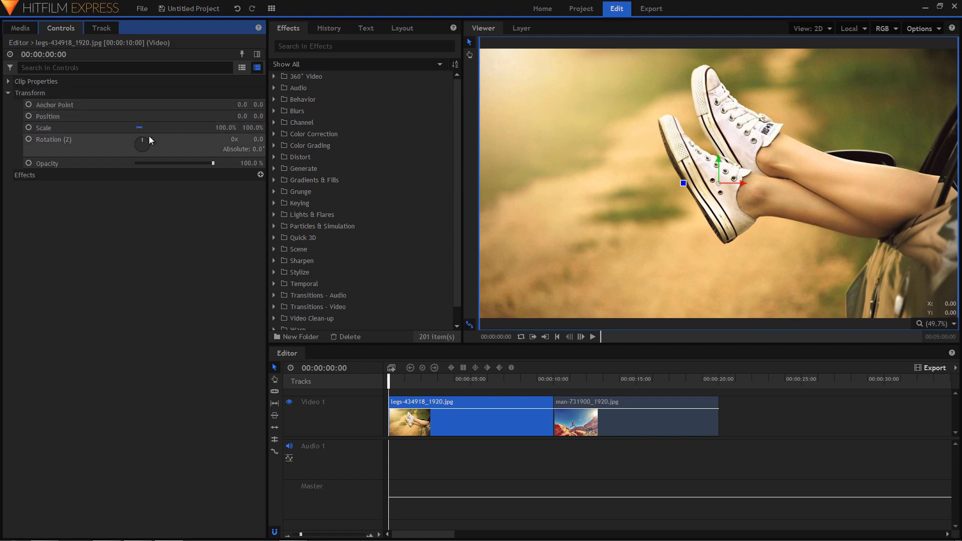
{"action": "left_click", "coordinate": [229, 128]}
{"action": "type", "text": "50"}
{"action": "key", "text": "Return"}
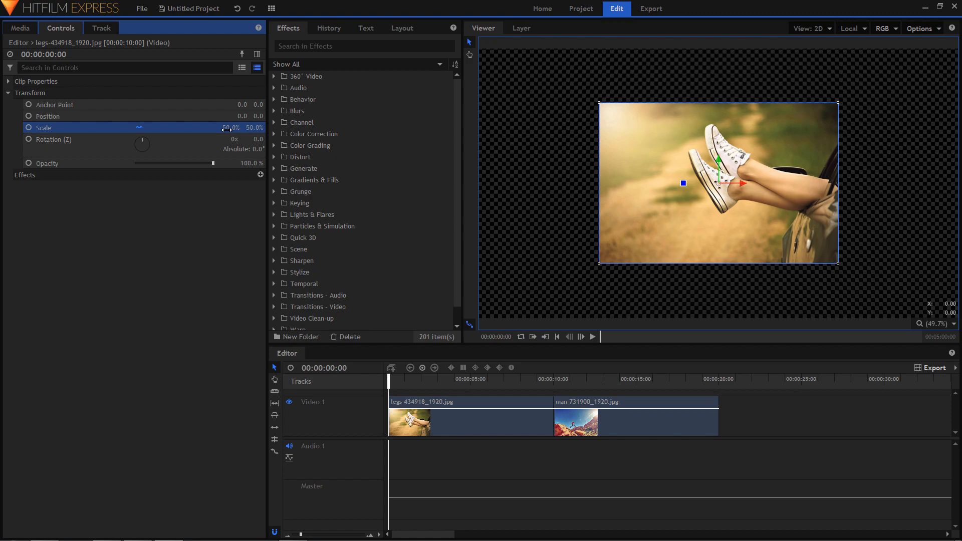
Compare how the two clips are framed and examine the transform properties of the man-731900_1920.jpg clip.
{"action": "left_click", "coordinate": [596, 380]}
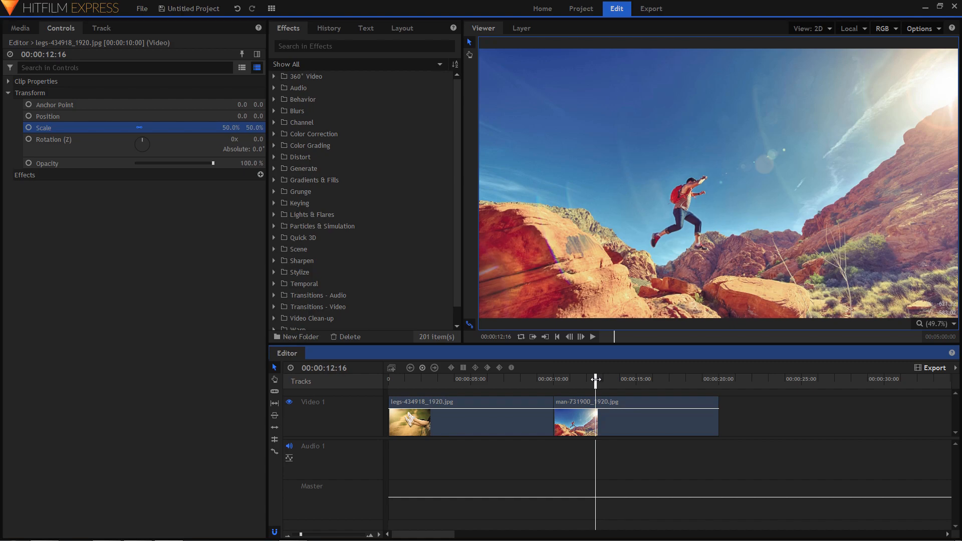
{"action": "left_click", "coordinate": [525, 382]}
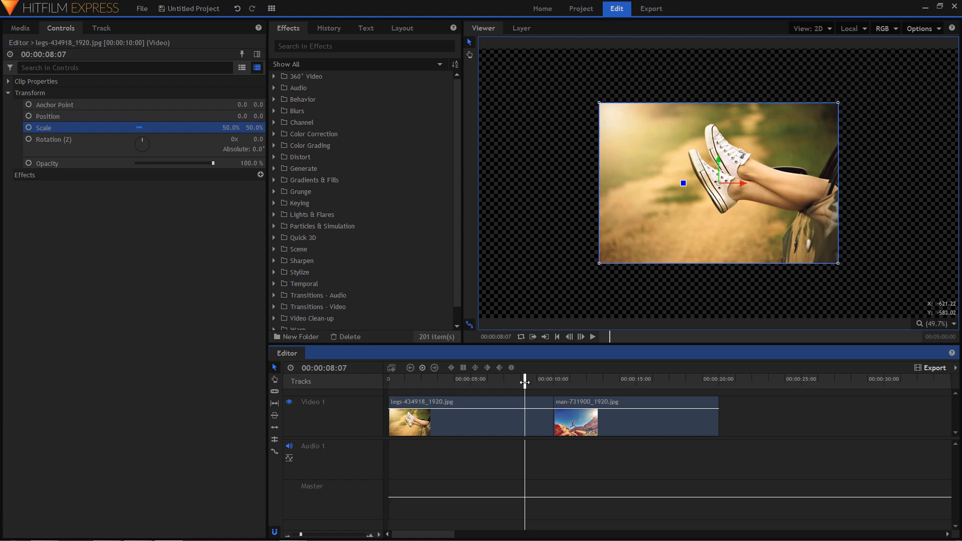
{"action": "left_click", "coordinate": [573, 380]}
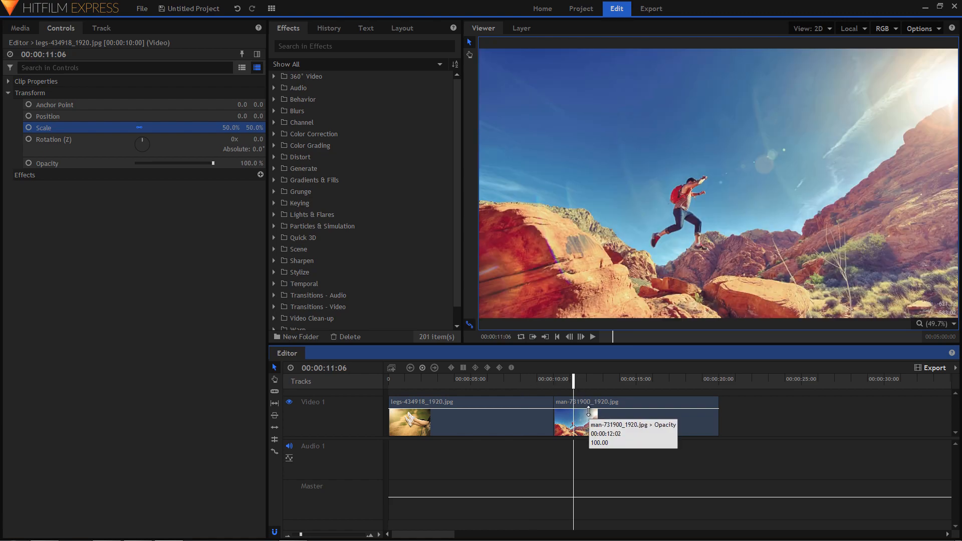
{"action": "left_click", "coordinate": [590, 416]}
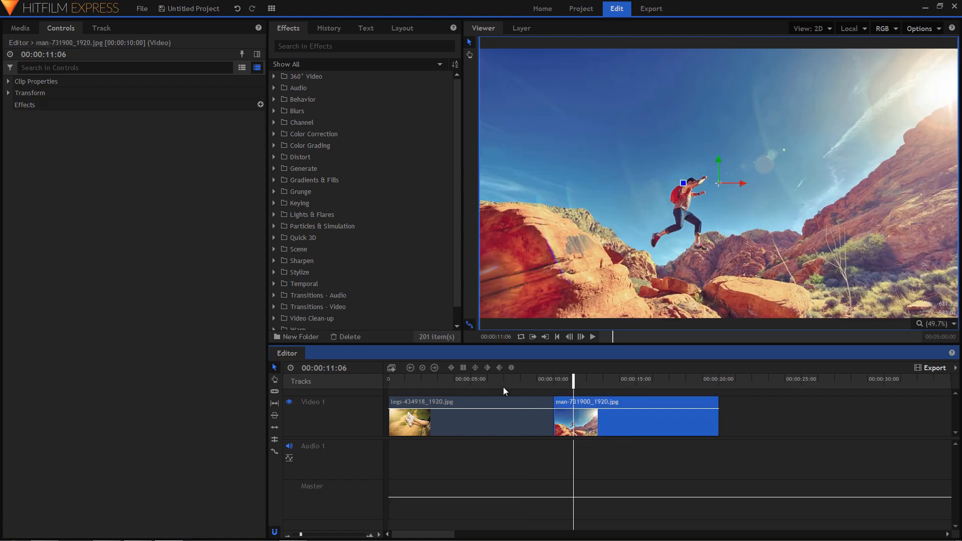
{"action": "left_click", "coordinate": [10, 93]}
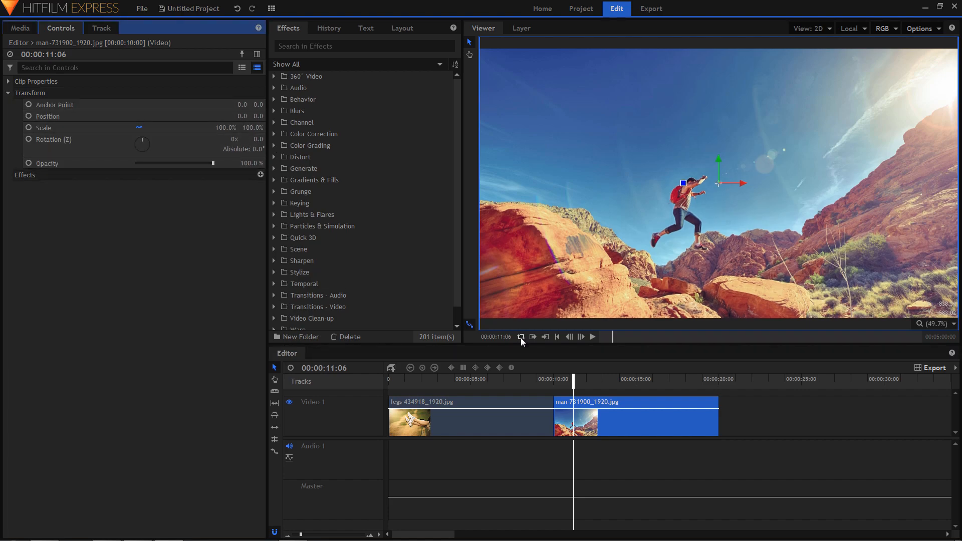
Copy only the Scale property of the legs-434918_1920.jpg clip and paste it onto the man-731900_1920.jpg clip.
{"action": "left_click", "coordinate": [534, 380]}
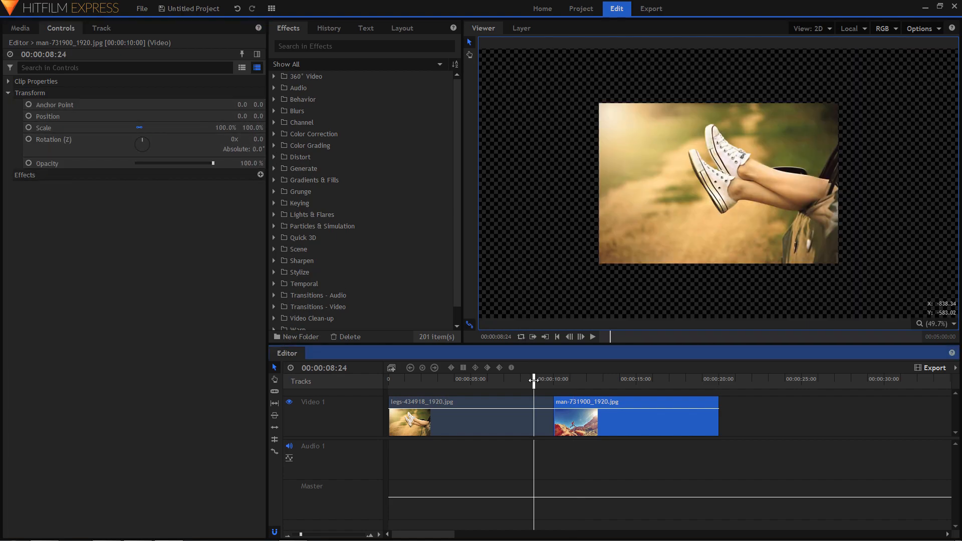
{"action": "left_click", "coordinate": [513, 418]}
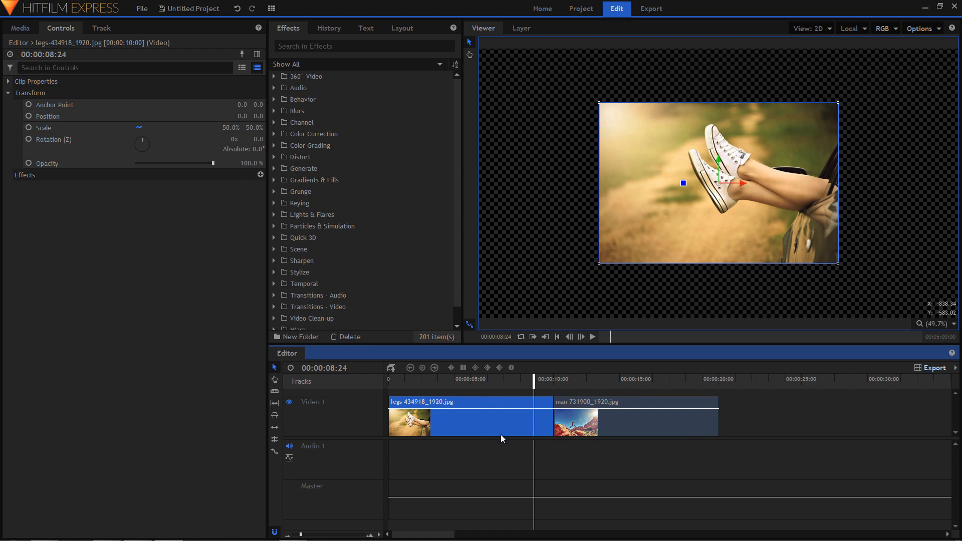
{"action": "left_click", "coordinate": [61, 128]}
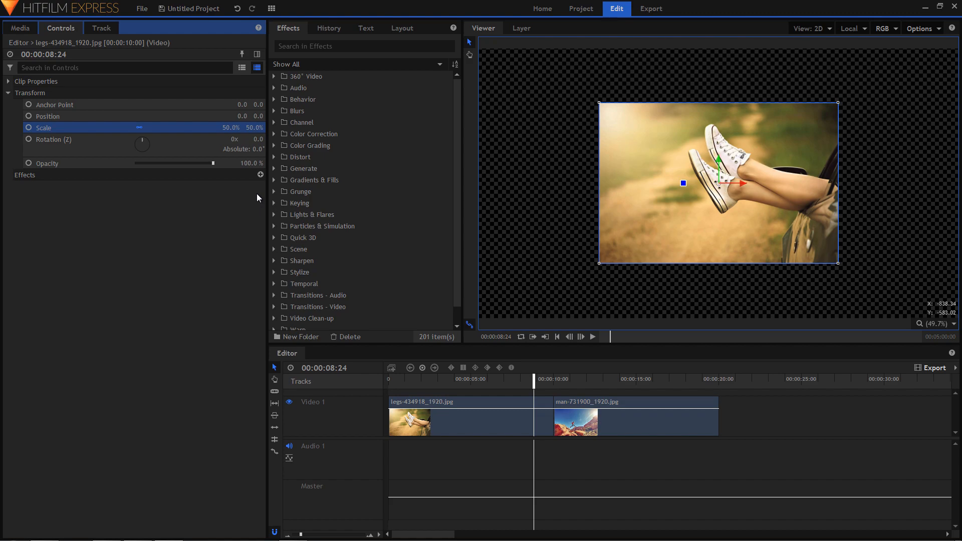
{"action": "right_click", "coordinate": [167, 128]}
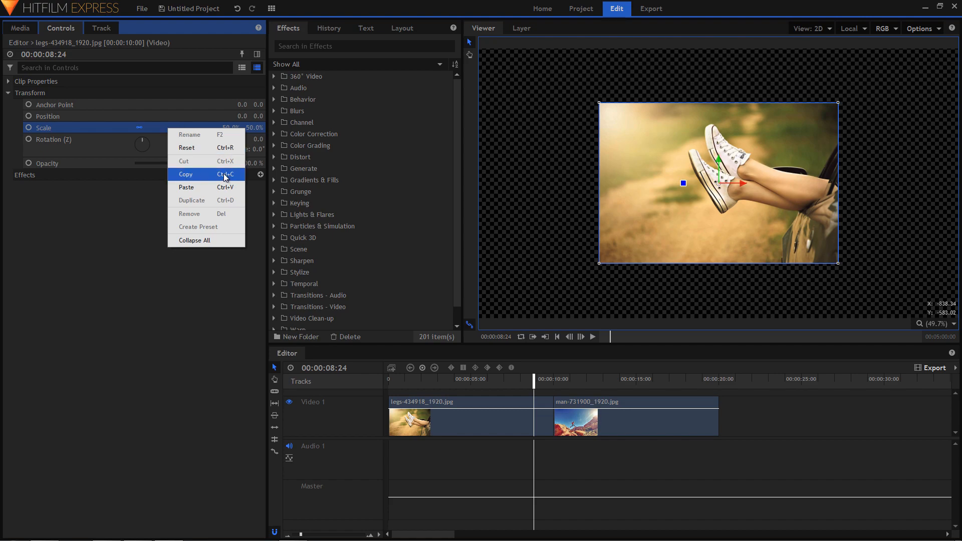
{"action": "left_click", "coordinate": [194, 176]}
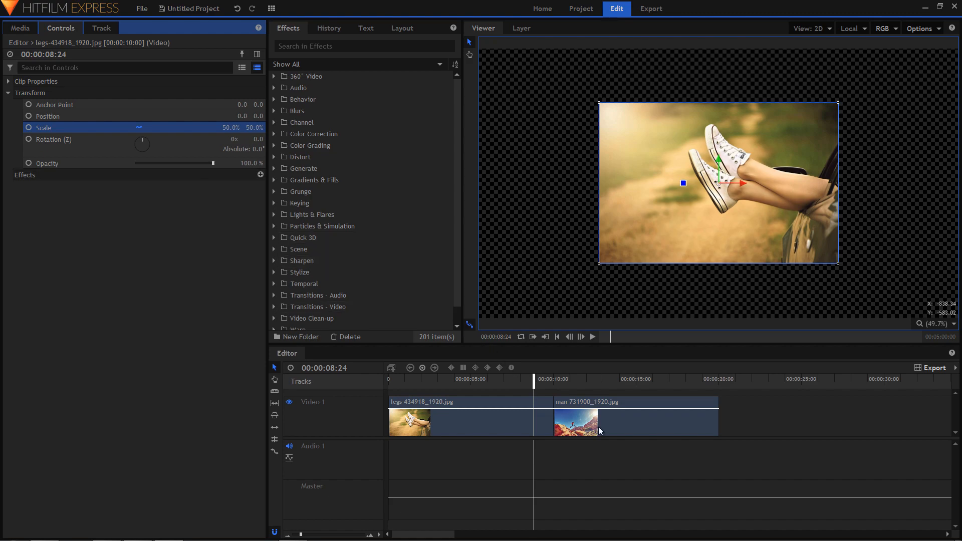
{"action": "left_click", "coordinate": [606, 388]}
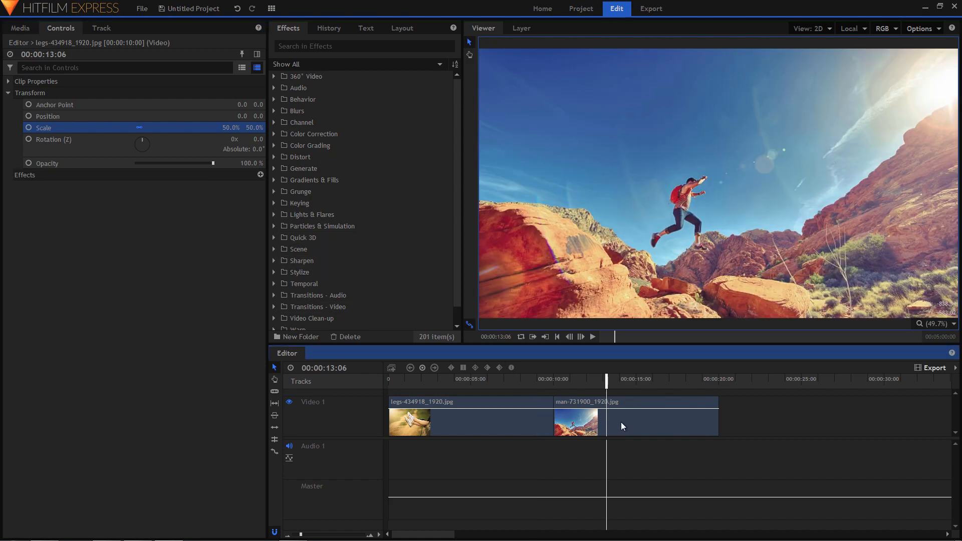
{"action": "left_click", "coordinate": [621, 422]}
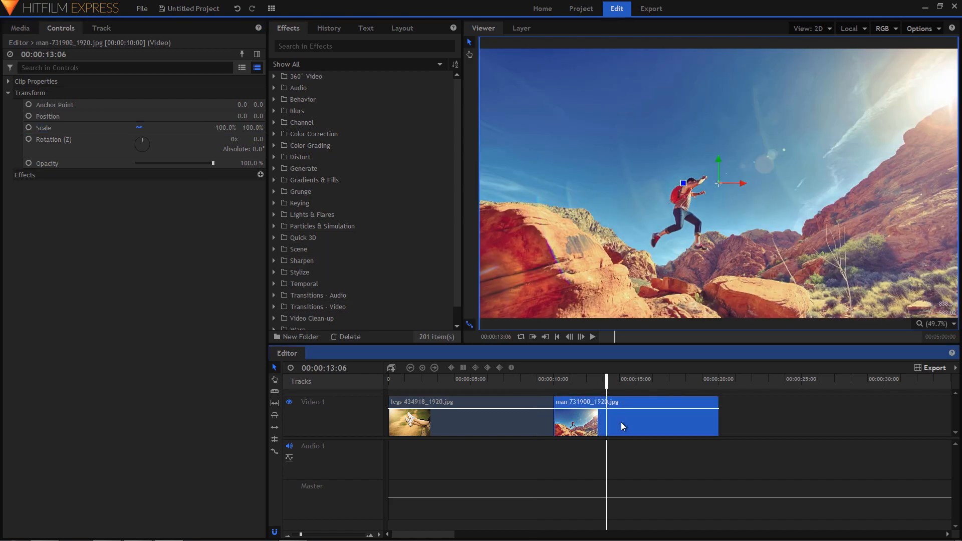
{"action": "left_click", "coordinate": [67, 128]}
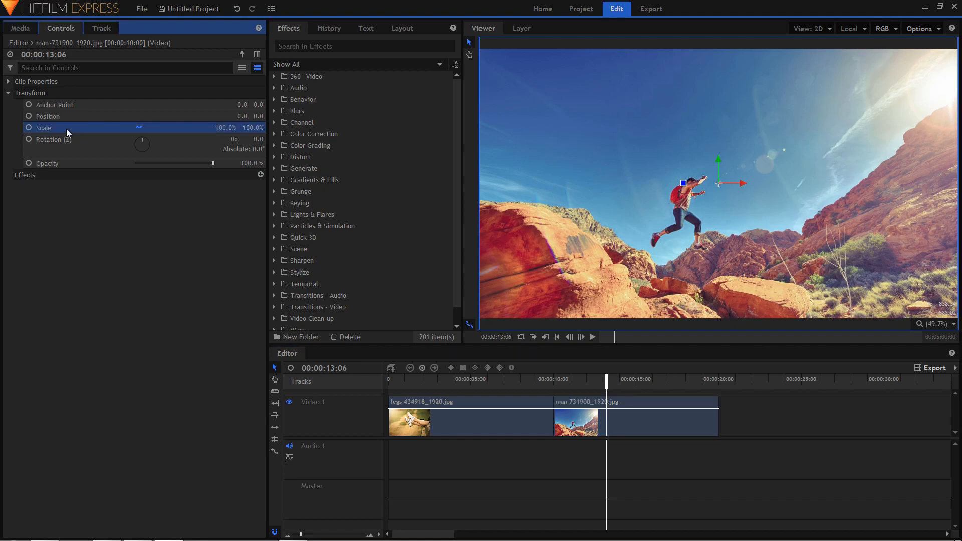
{"action": "key", "text": "ctrl+v"}
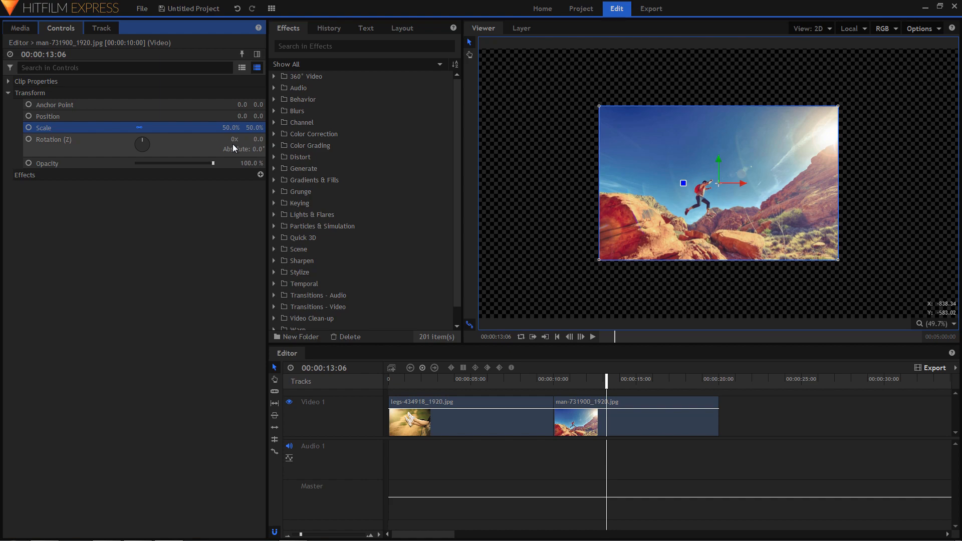
Set the legs-434918_1920.jpg clip's scale to 70% and move the image up and left to about position -287.4, 82.4.
{"action": "right_click", "coordinate": [194, 126]}
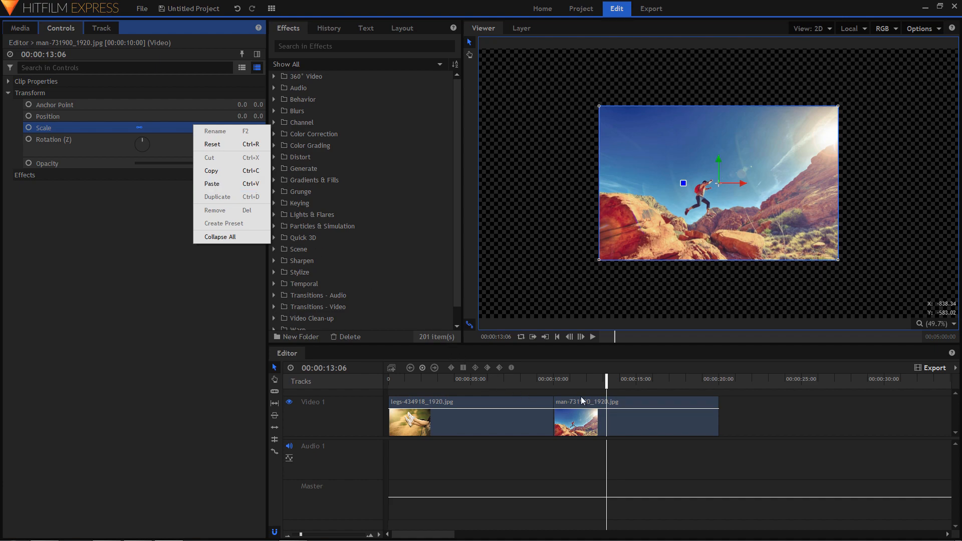
{"action": "left_click", "coordinate": [495, 384]}
{"action": "left_click", "coordinate": [470, 429]}
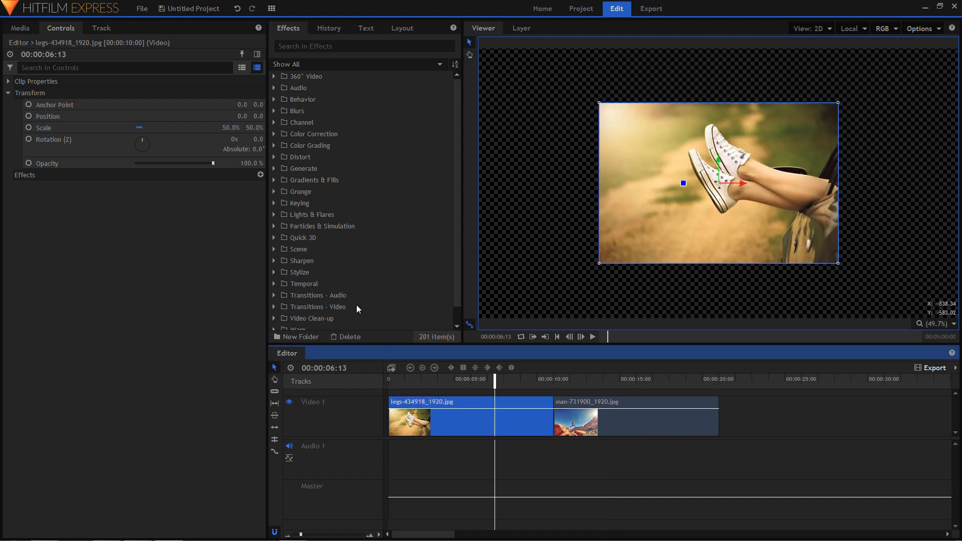
{"action": "left_click", "coordinate": [230, 128]}
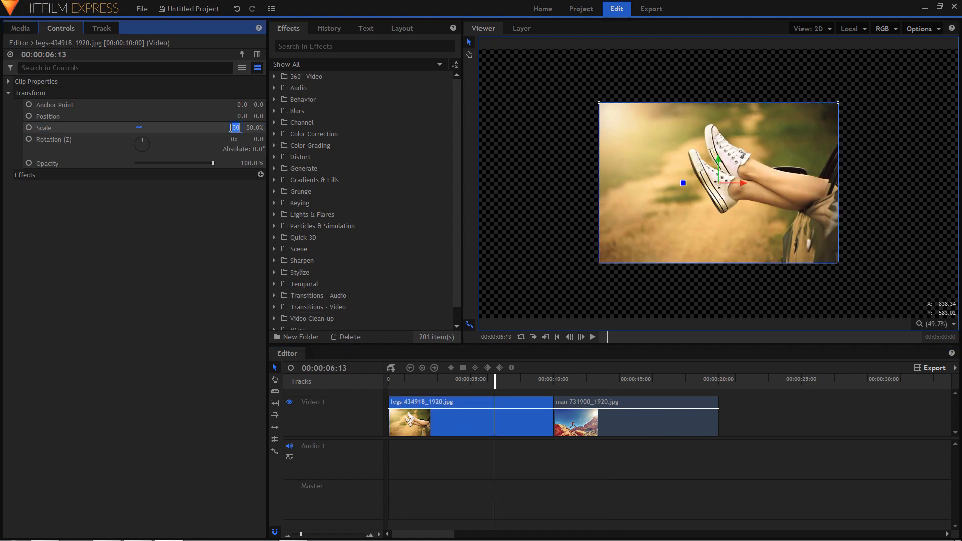
{"action": "type", "text": "70"}
{"action": "key", "text": "Return"}
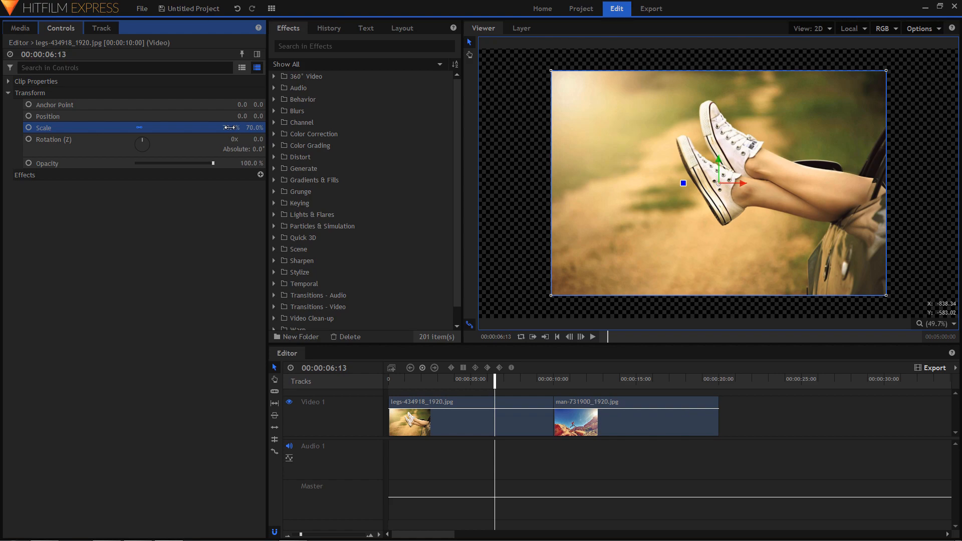
{"action": "left_click", "coordinate": [244, 116]}
{"action": "left_click_drag", "start_coordinate": [743, 183], "coordinate": [647, 139]}
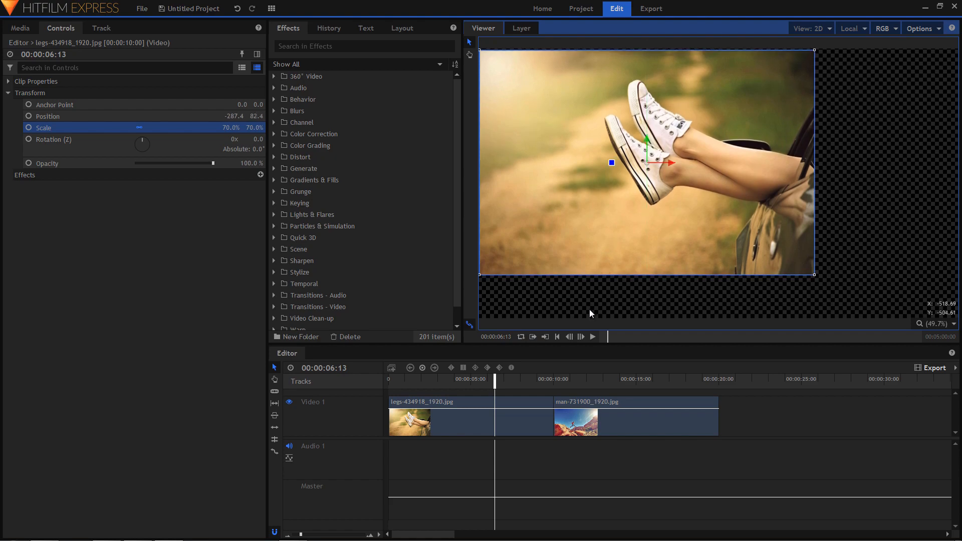
Copy the Position and Scale properties of the legs-434918_1920.jpg clip together and paste them onto the man-731900_1920.jpg clip.
{"action": "left_click", "coordinate": [591, 382]}
{"action": "left_click", "coordinate": [606, 416]}
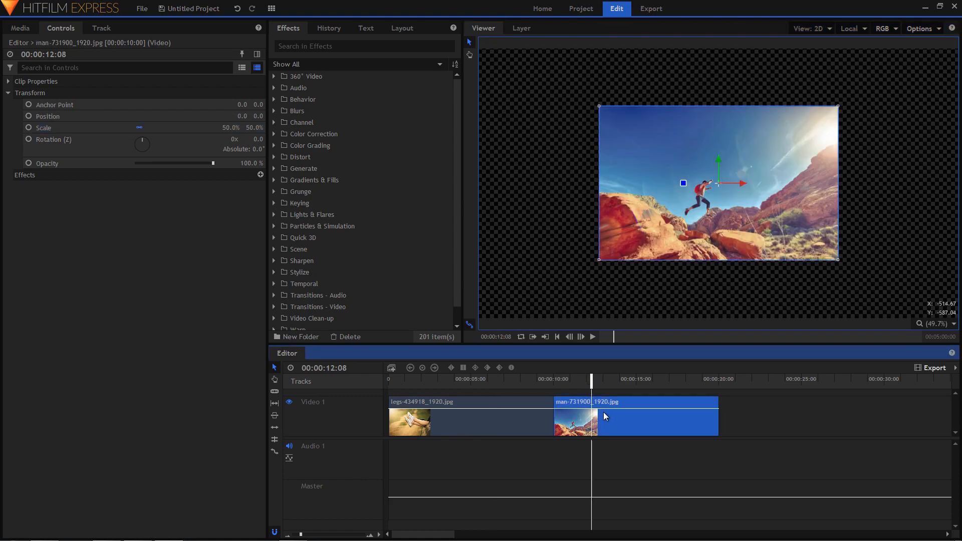
{"action": "left_click", "coordinate": [494, 424]}
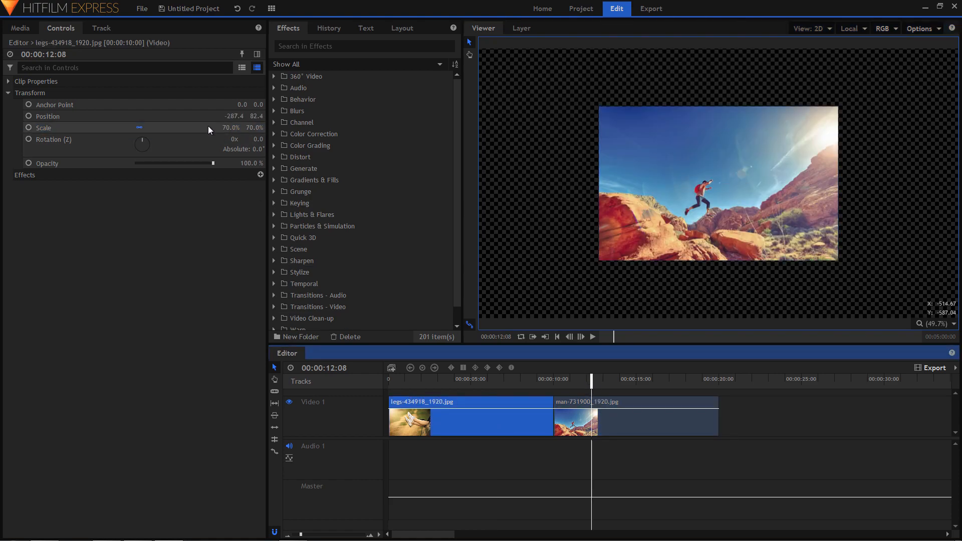
{"action": "left_click", "coordinate": [94, 116]}
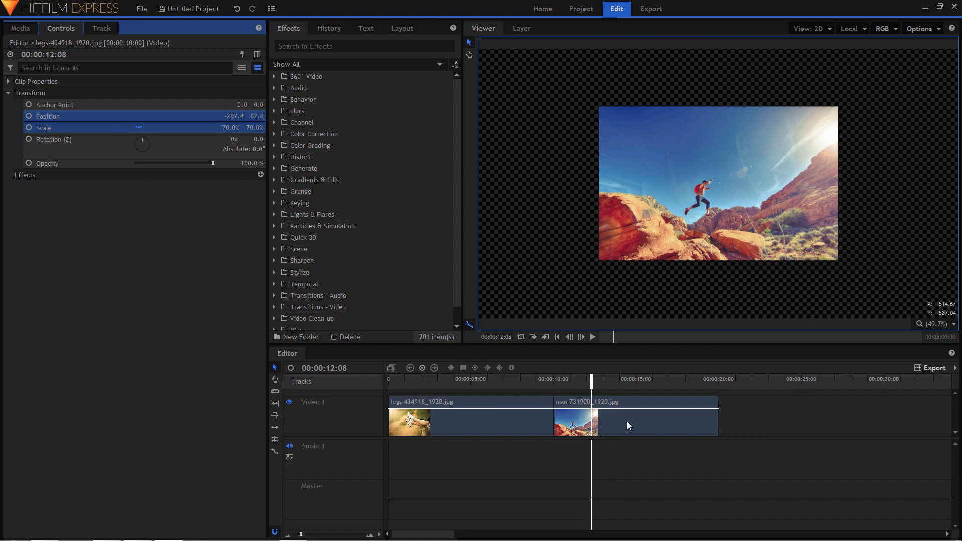
{"action": "left_click", "coordinate": [641, 426]}
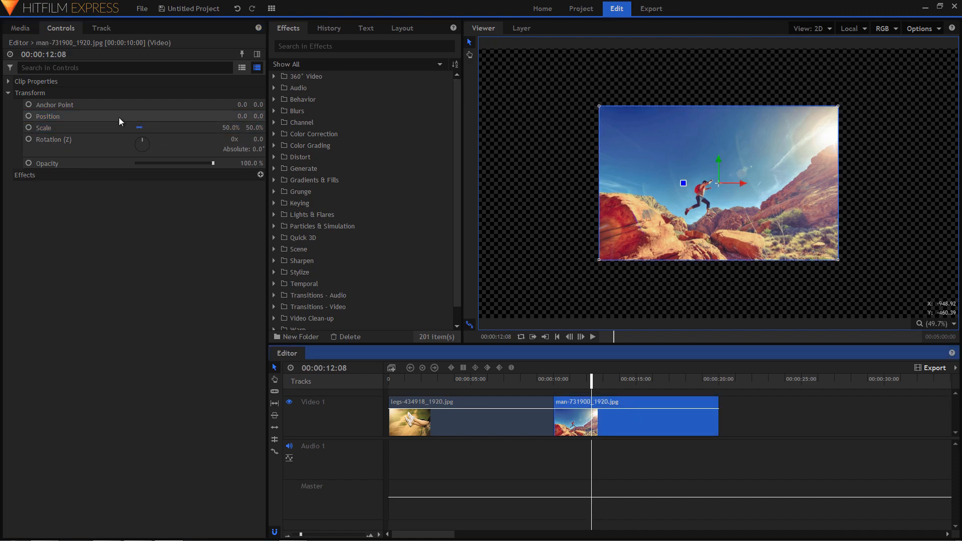
{"action": "left_click", "coordinate": [88, 116]}
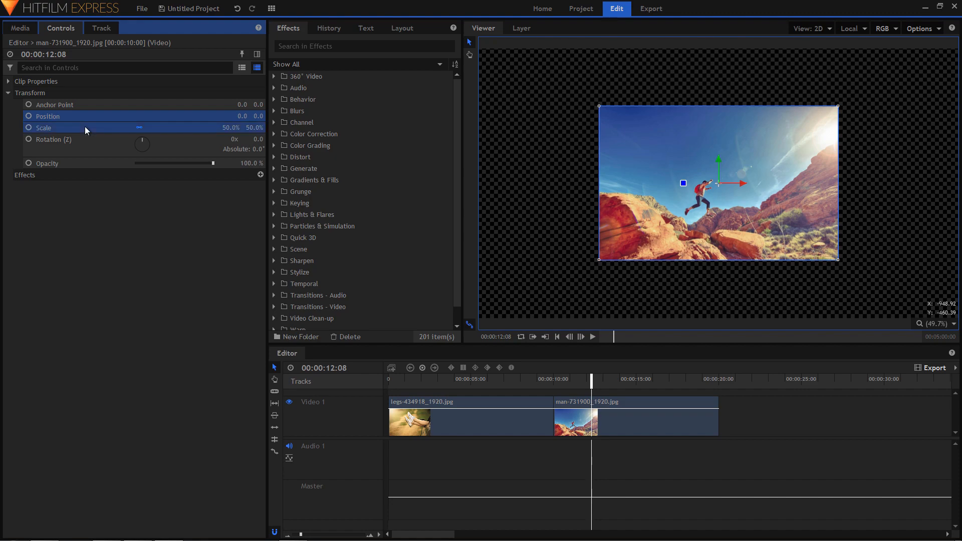
{"action": "key", "text": "ctrl+v"}
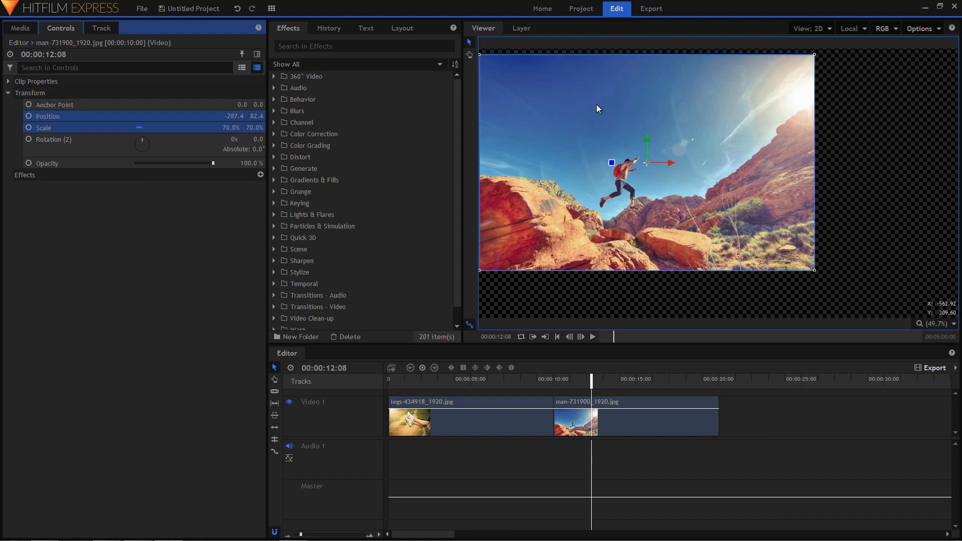
Compare the framing of the legs-434918_1920.jpg and man-731900_1920.jpg clips by moving between them on the timeline.
{"action": "left_click", "coordinate": [505, 379]}
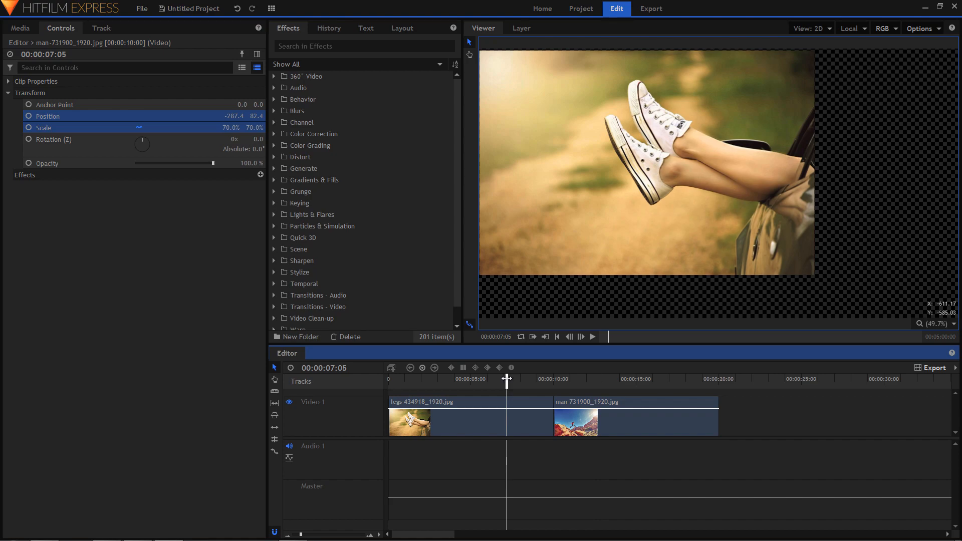
{"action": "left_click", "coordinate": [608, 387]}
{"action": "left_click_drag", "start_coordinate": [610, 379], "coordinate": [580, 376]}
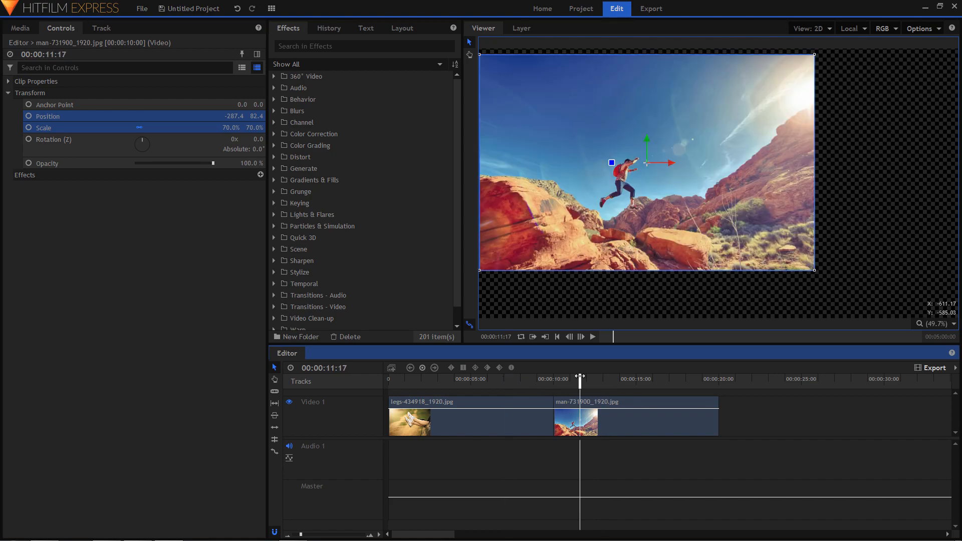
{"action": "left_click", "coordinate": [494, 383]}
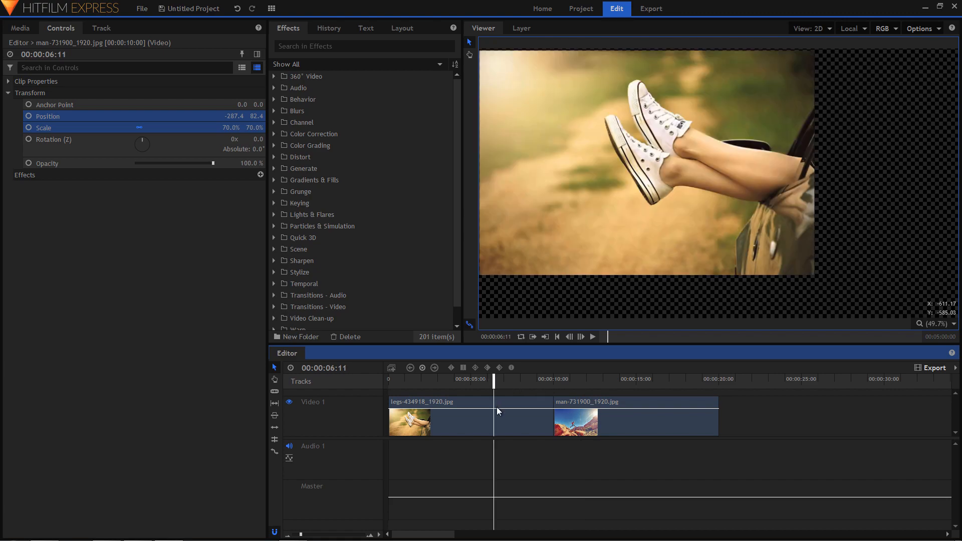
Apply the Brightness & Contrast effect to the legs-434918_1920.jpg clip with brightness 22 and contrast 30.
{"action": "left_click", "coordinate": [477, 426]}
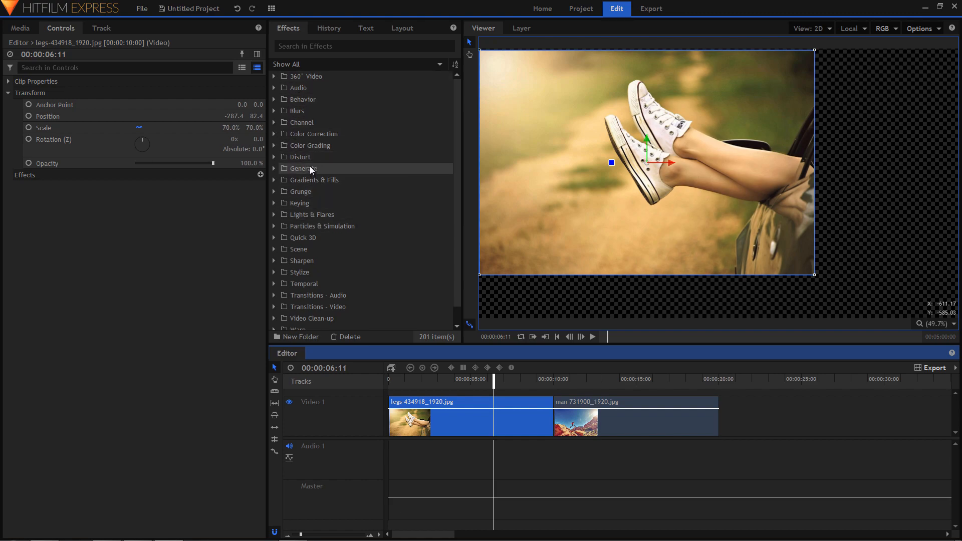
{"action": "left_click", "coordinate": [273, 134]}
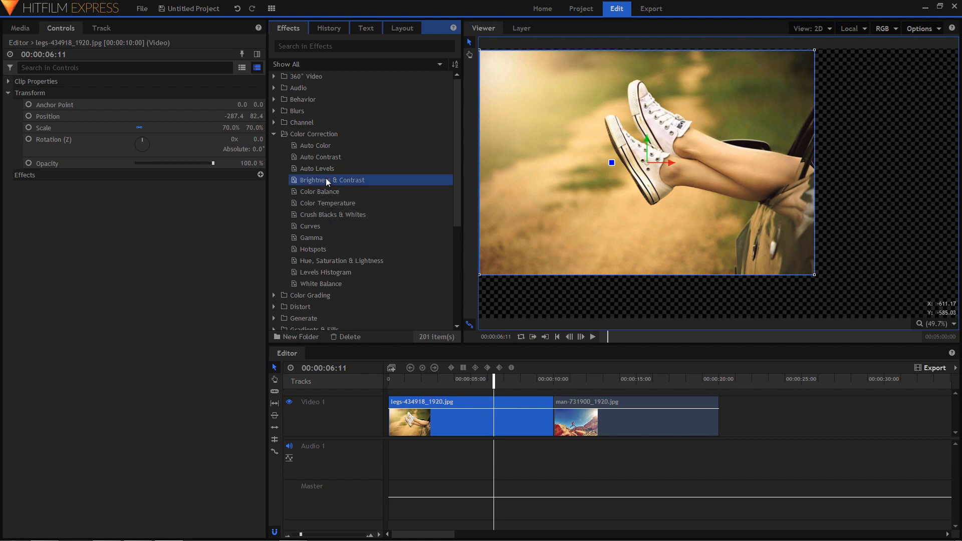
{"action": "left_click_drag", "start_coordinate": [326, 180], "coordinate": [451, 430]}
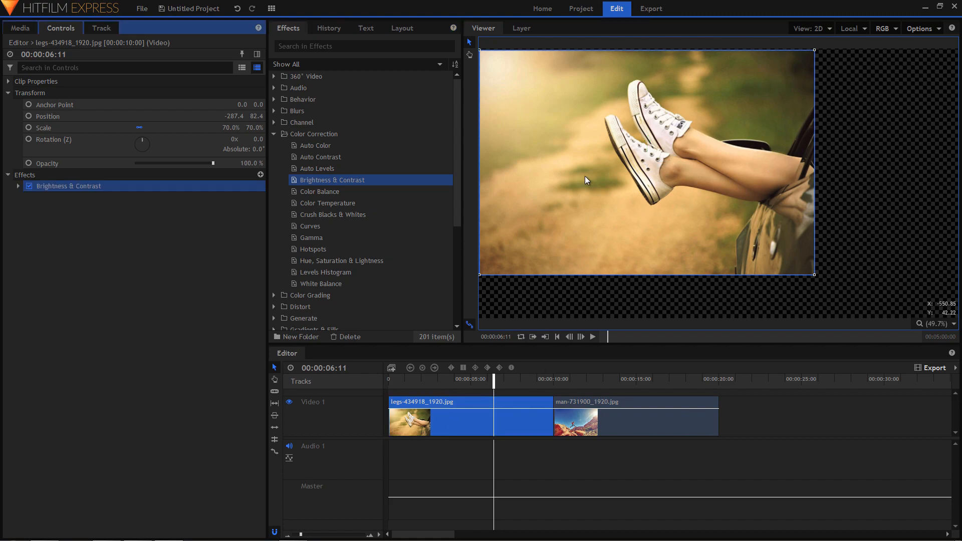
{"action": "left_click", "coordinate": [17, 185]}
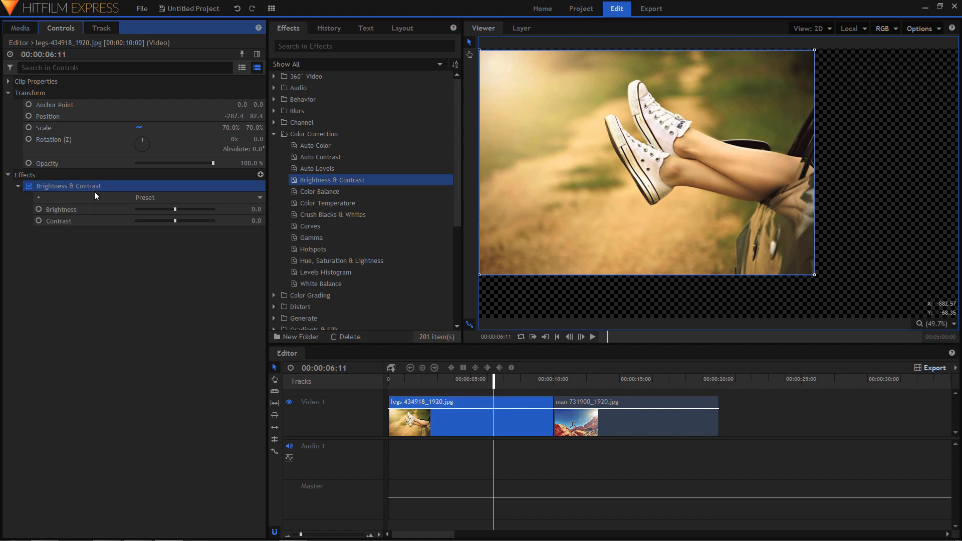
{"action": "mouse_move", "coordinate": [176, 221]}
{"action": "left_mouse_down"}
{"action": "mouse_move", "coordinate": [185, 224]}
{"action": "mouse_move", "coordinate": [183, 212]}
{"action": "left_mouse_up"}
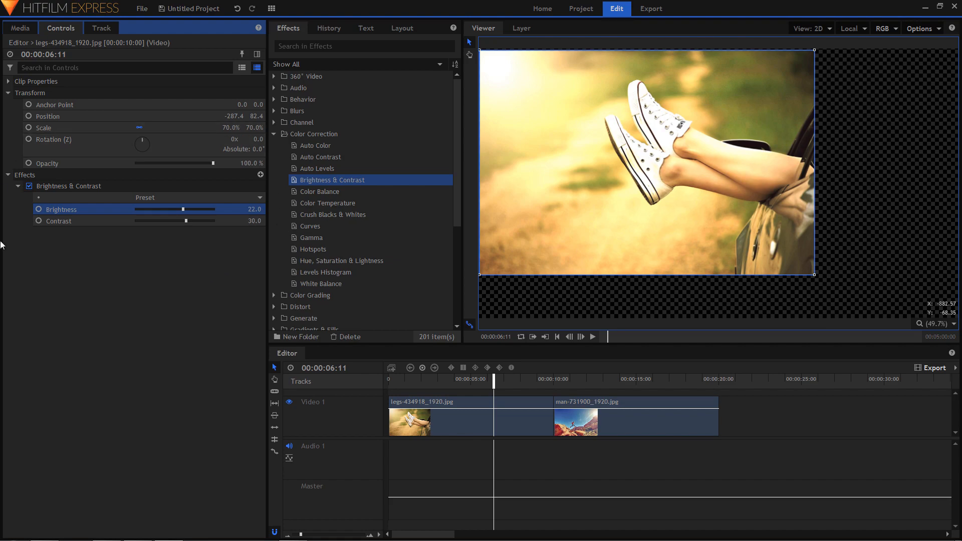
Copy the Brightness & Contrast effect from the legs-434918_1920.jpg clip, paste it onto the man-731900_1920.jpg clip and show its settings.
{"action": "left_click", "coordinate": [621, 379]}
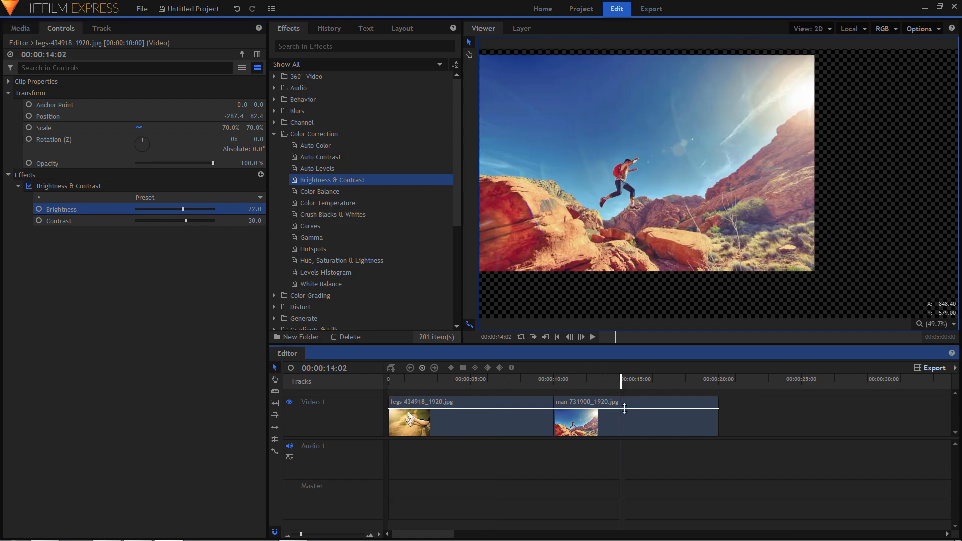
{"action": "left_click", "coordinate": [626, 417]}
{"action": "left_click", "coordinate": [499, 379]}
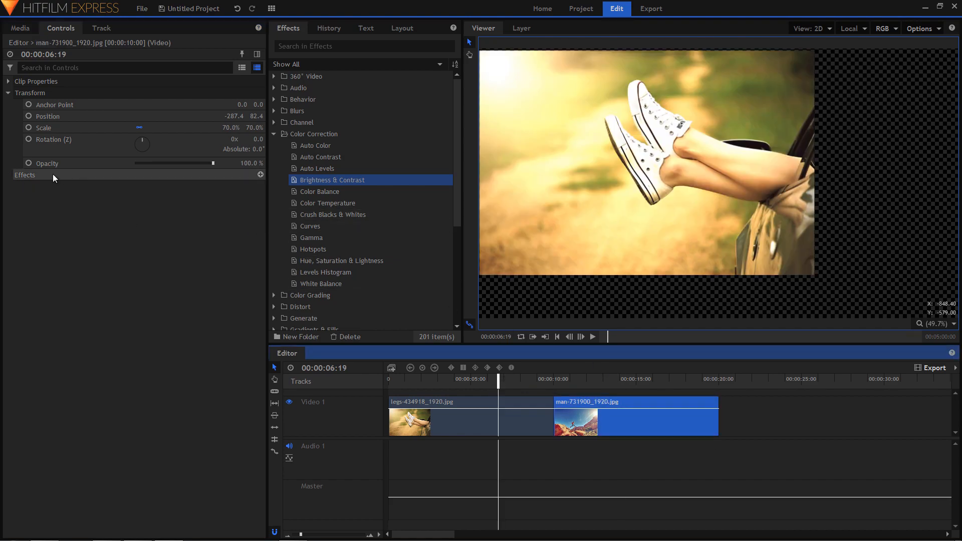
{"action": "left_click", "coordinate": [457, 419]}
{"action": "left_click", "coordinate": [67, 186]}
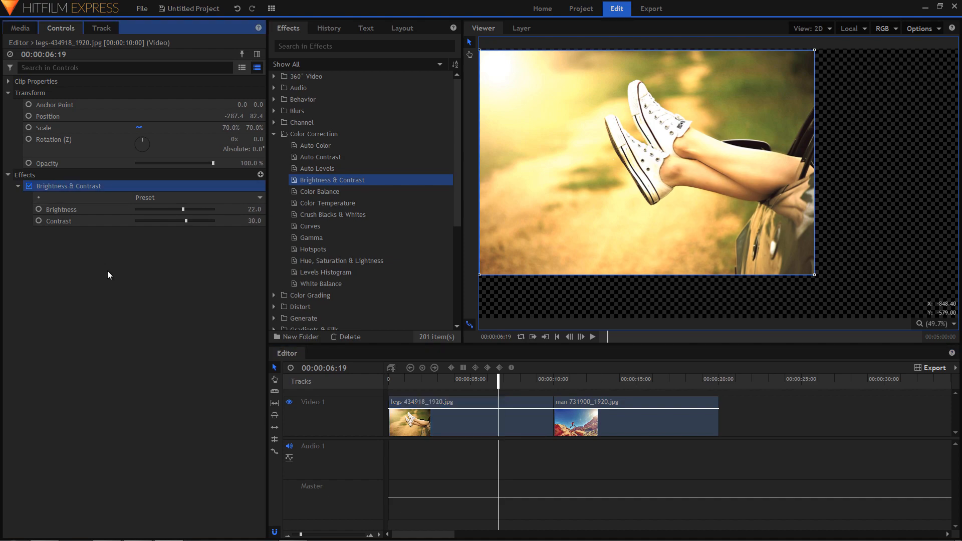
{"action": "left_click", "coordinate": [619, 420]}
{"action": "left_click", "coordinate": [626, 416]}
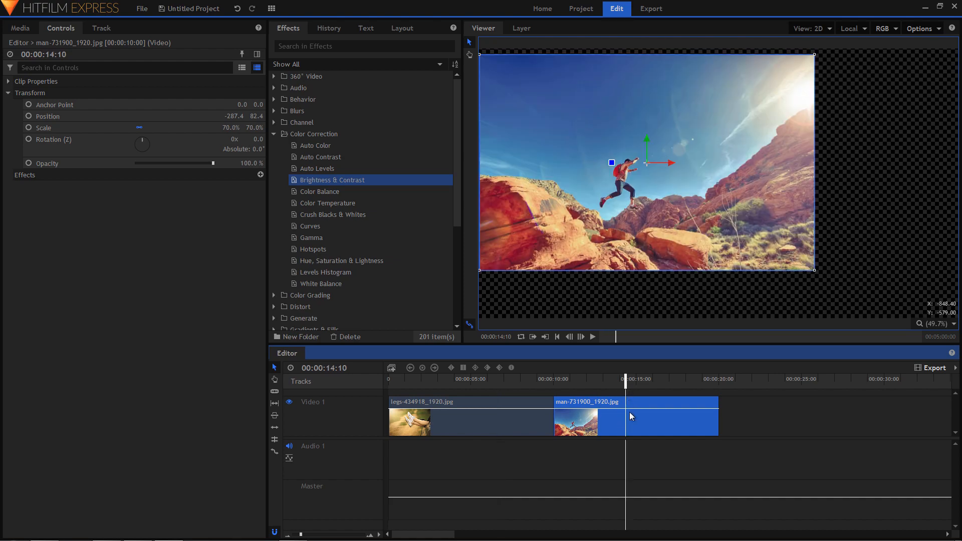
{"action": "key", "text": "ctrl+v"}
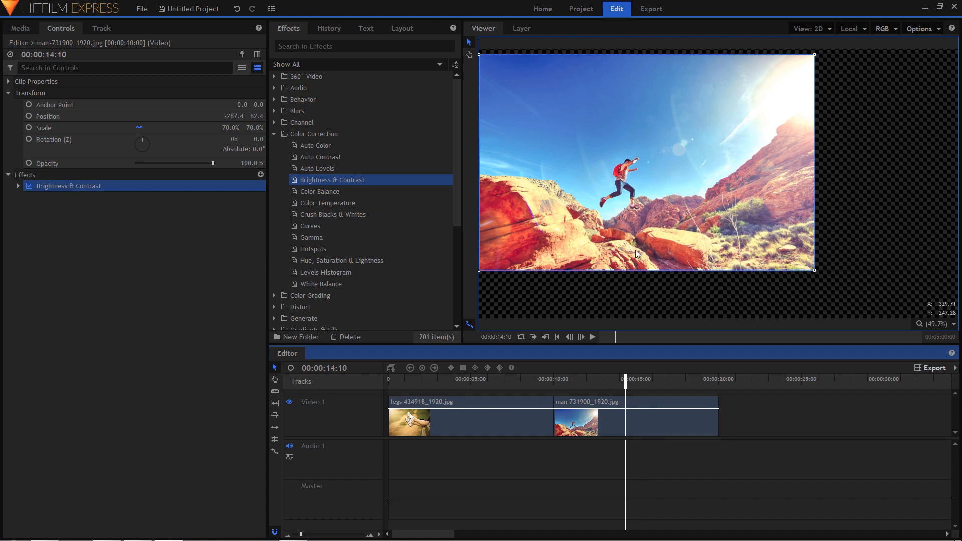
{"action": "left_click", "coordinate": [18, 186]}
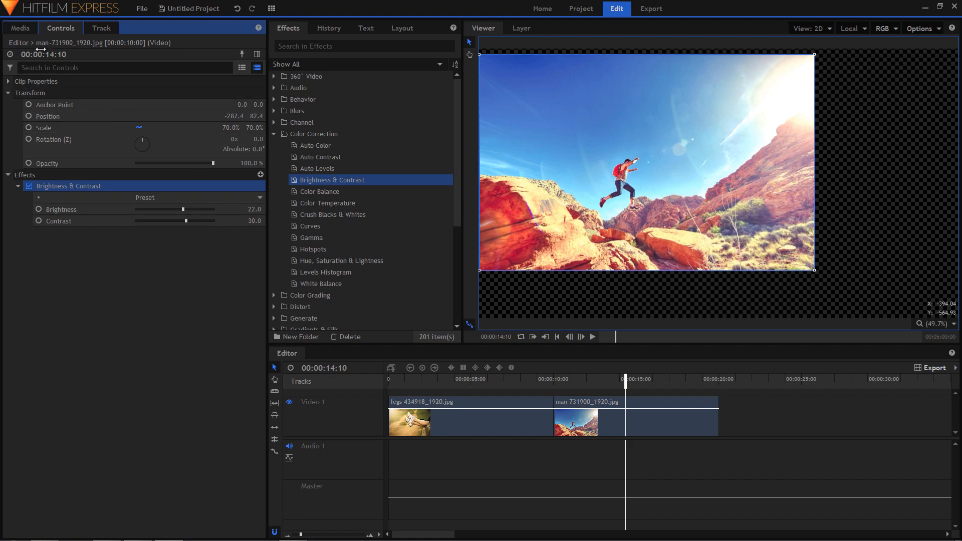
Create a new composite shot named Composite Shot 1 with the 1080p Full HD @ 30 fps template and a 30-second duration.
{"action": "left_click", "coordinate": [19, 28]}
{"action": "right_click", "coordinate": [100, 220]}
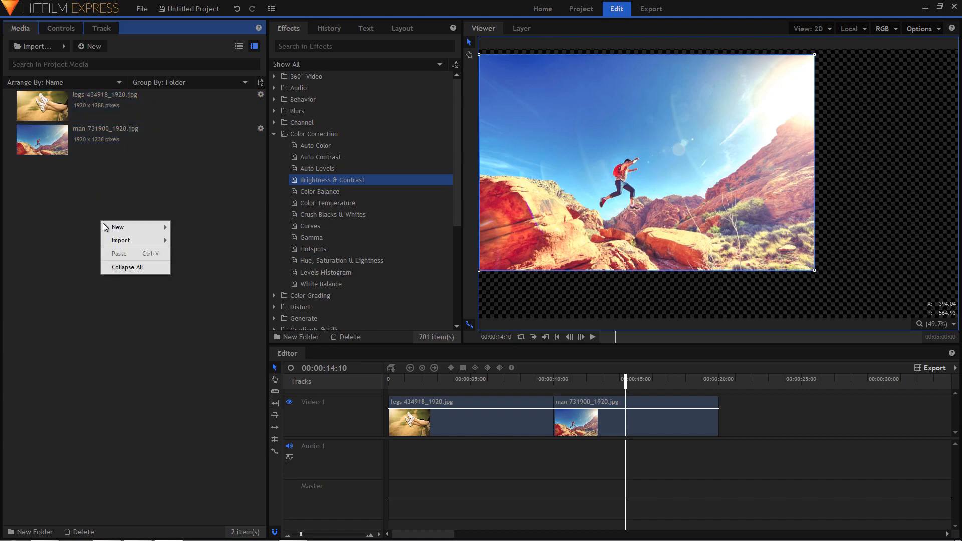
{"action": "mouse_move", "coordinate": [141, 230]}
{"action": "left_click", "coordinate": [219, 229]}
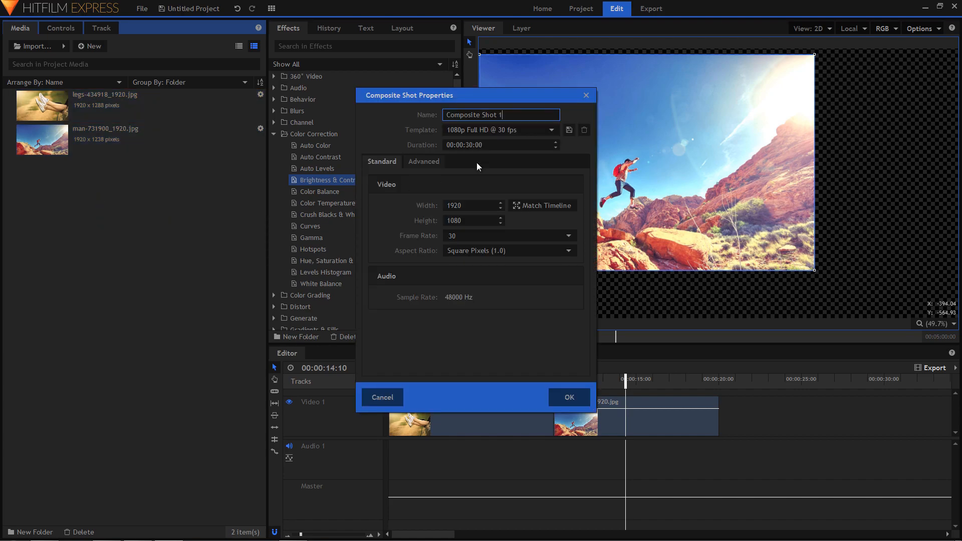
{"action": "left_click", "coordinate": [579, 401]}
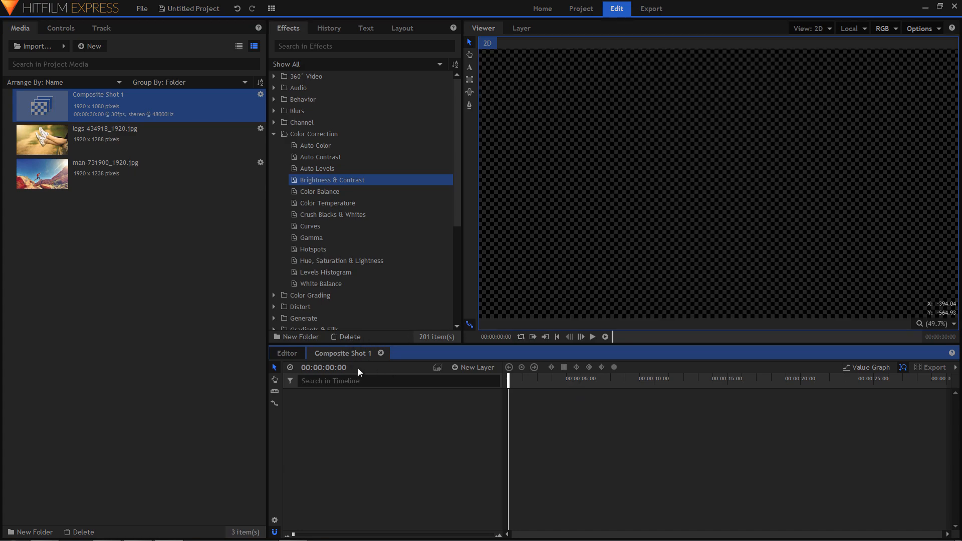
Add a white 1920 x 1080 plane layer named New Plane 1 to the composite shot.
{"action": "left_click", "coordinate": [474, 368]}
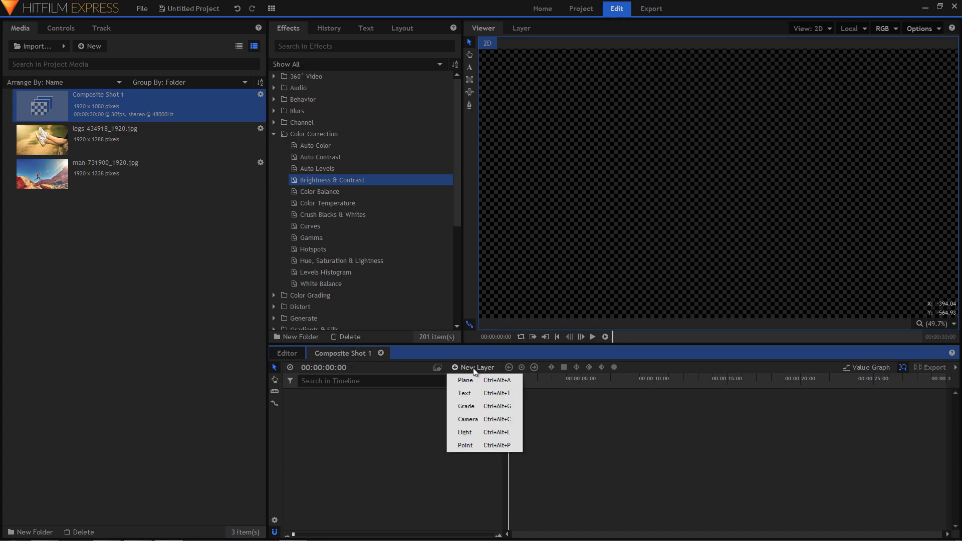
{"action": "left_click", "coordinate": [471, 380]}
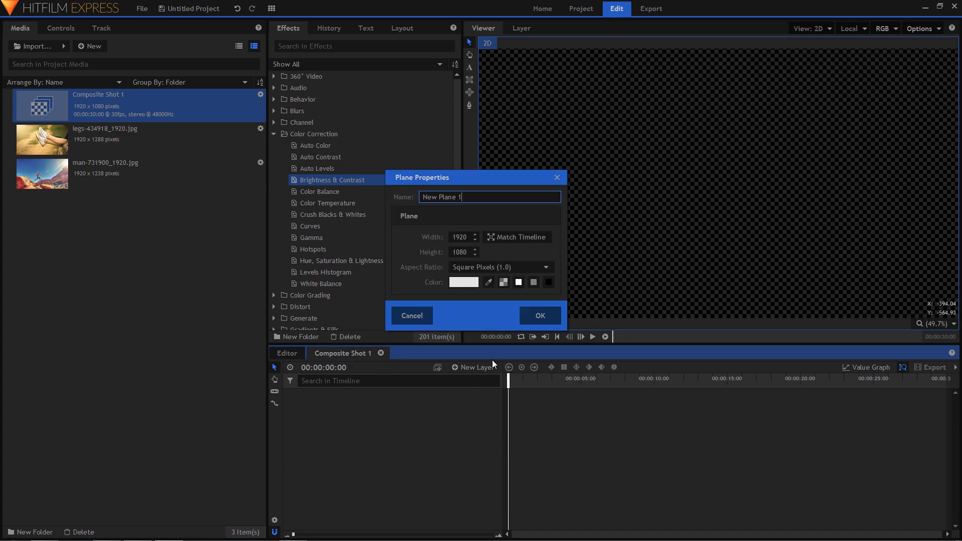
{"action": "left_click", "coordinate": [464, 282]}
{"action": "left_click", "coordinate": [359, 300]}
{"action": "left_click", "coordinate": [542, 343]}
{"action": "left_click", "coordinate": [535, 323]}
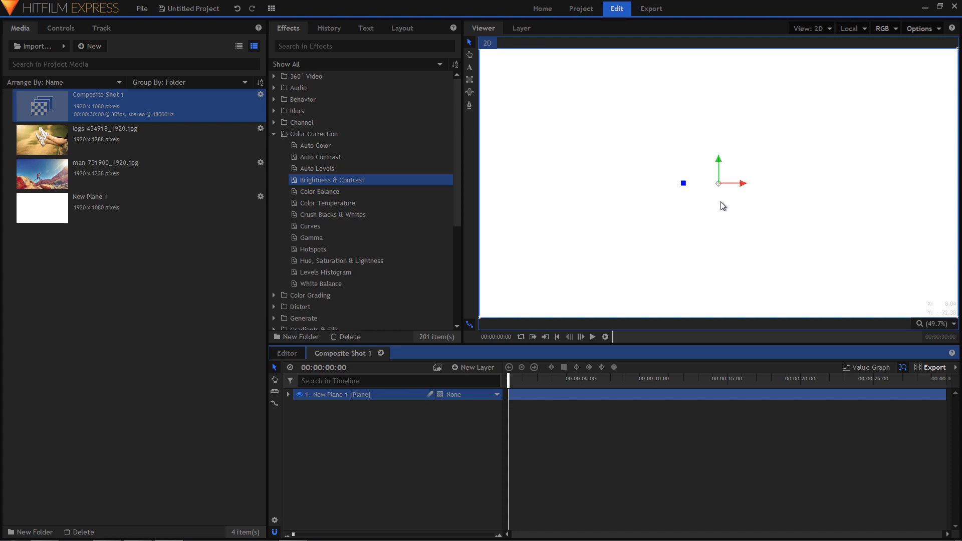
Draw a circular mask at the lower centre of the white plane and expand the mask's Transform properties.
{"action": "left_click", "coordinate": [470, 92]}
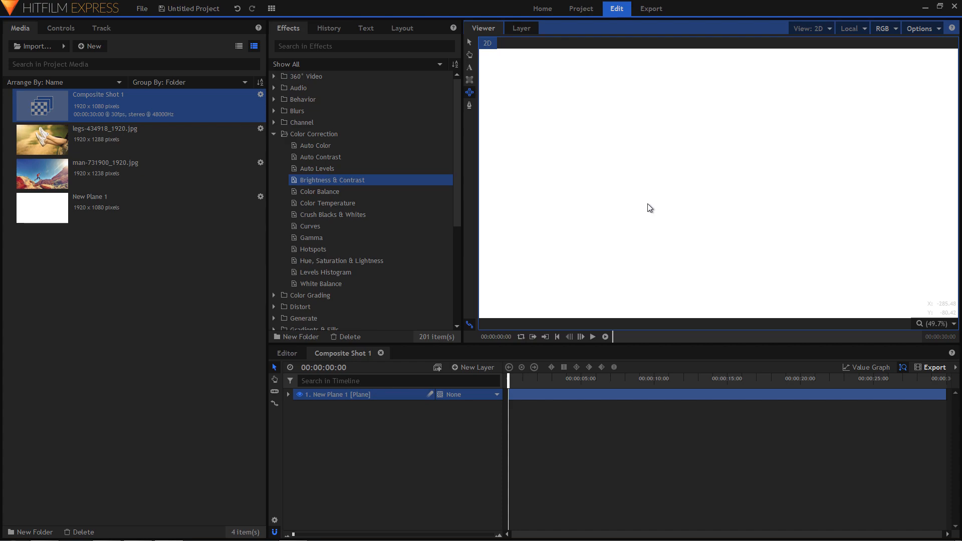
{"action": "left_click_drag", "start_coordinate": [650, 207], "coordinate": [742, 318]}
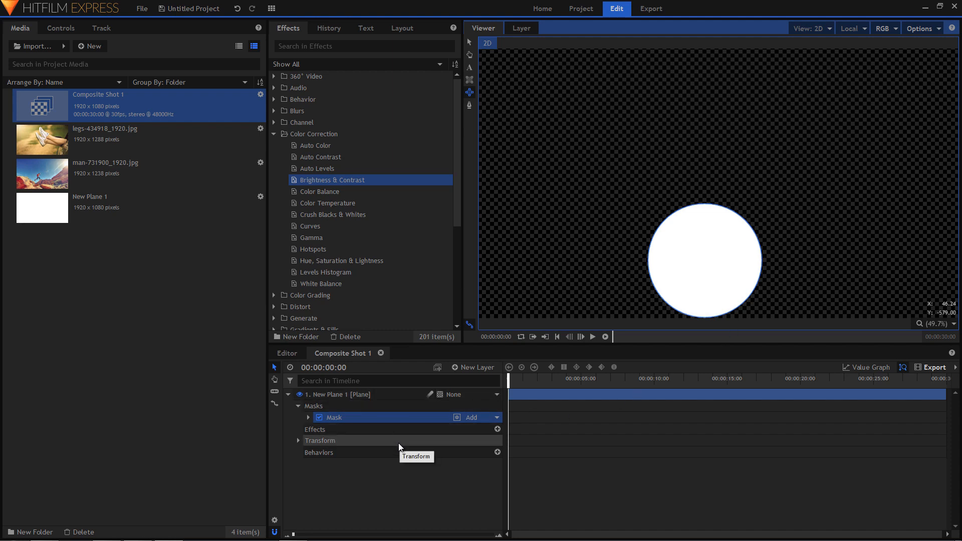
{"action": "left_click", "coordinate": [309, 419]}
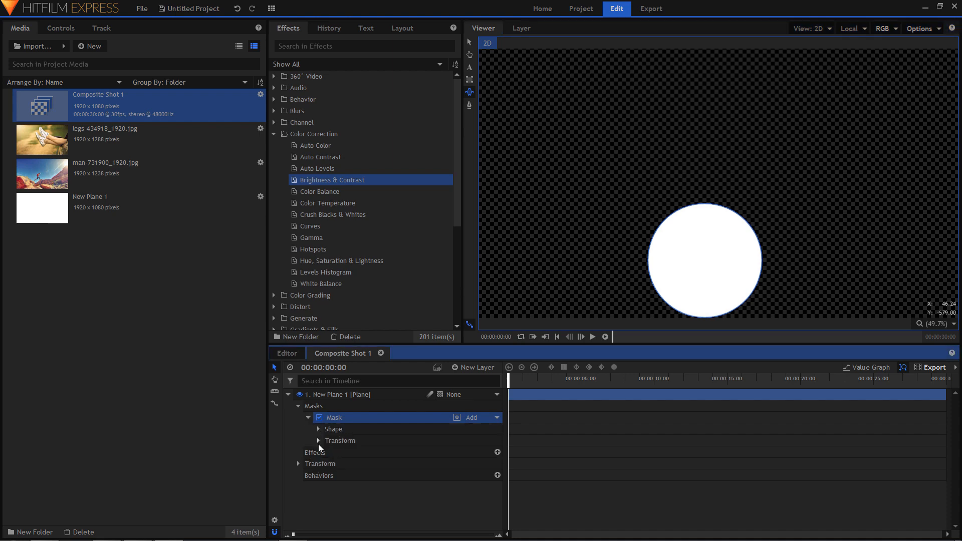
{"action": "left_click", "coordinate": [318, 440]}
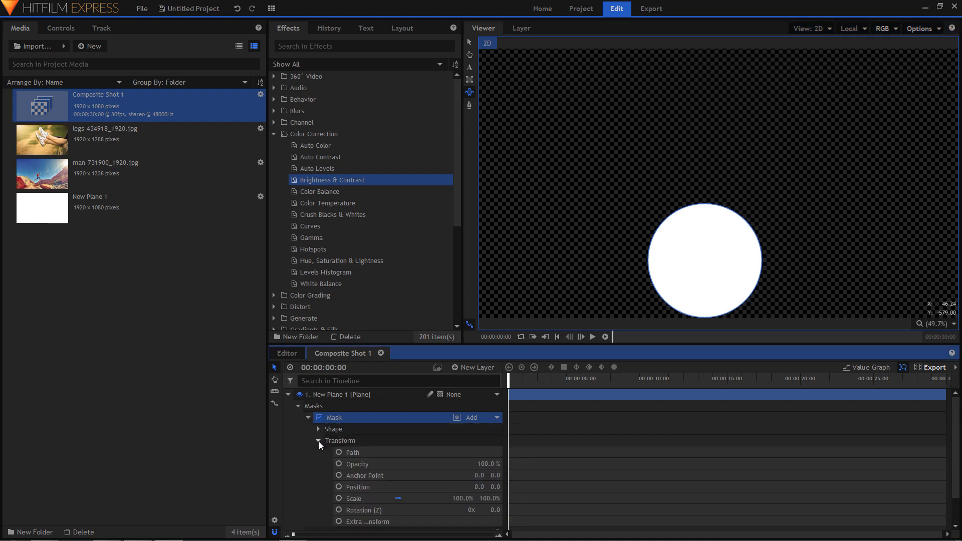
{"action": "scroll", "coordinate": [390, 447], "scroll_direction": "down", "scroll_amount": 1}
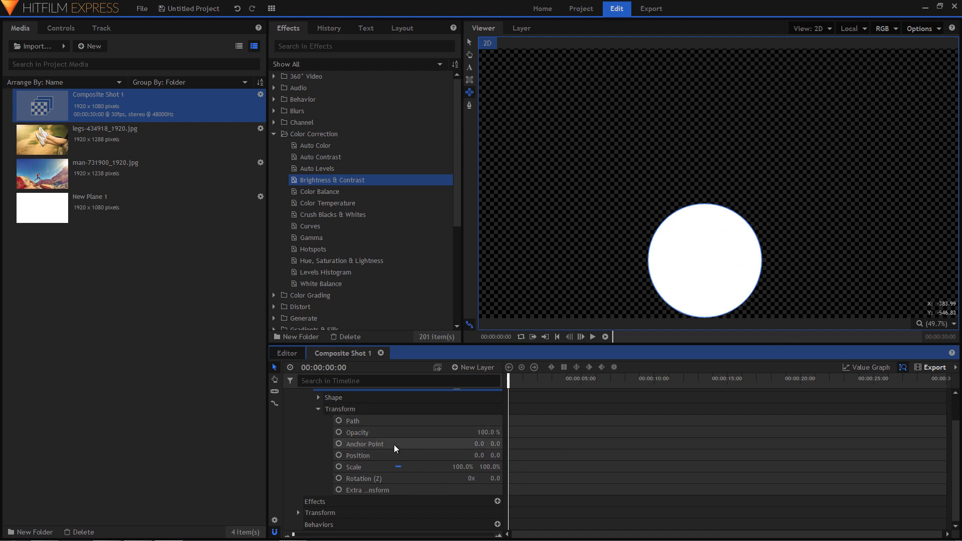
Keyframe the mask's Position at 0, 0 on the first frame and raise its Y value to 395 at 00:00:00:11.
{"action": "left_click", "coordinate": [396, 455]}
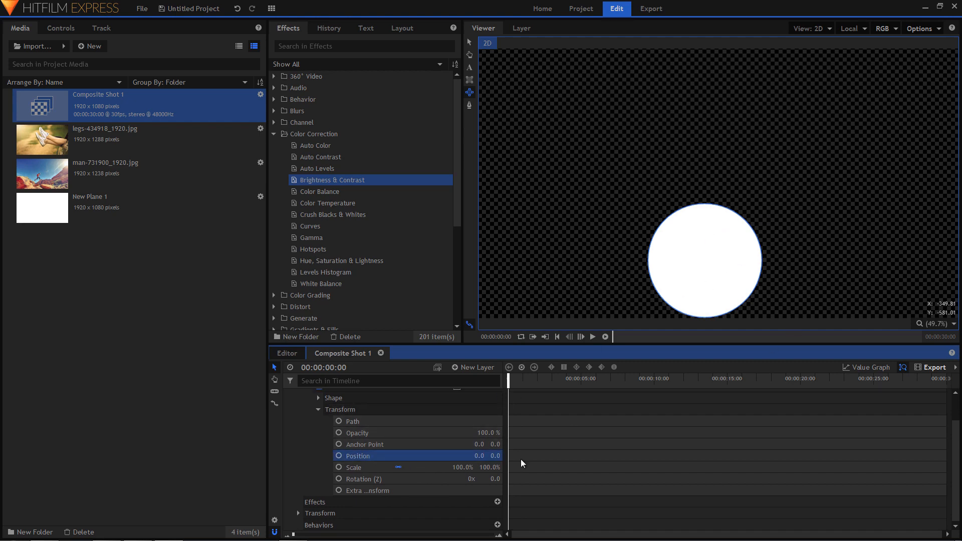
{"action": "left_click", "coordinate": [340, 456]}
{"action": "key", "text": "space"}
{"action": "key", "text": "space"}
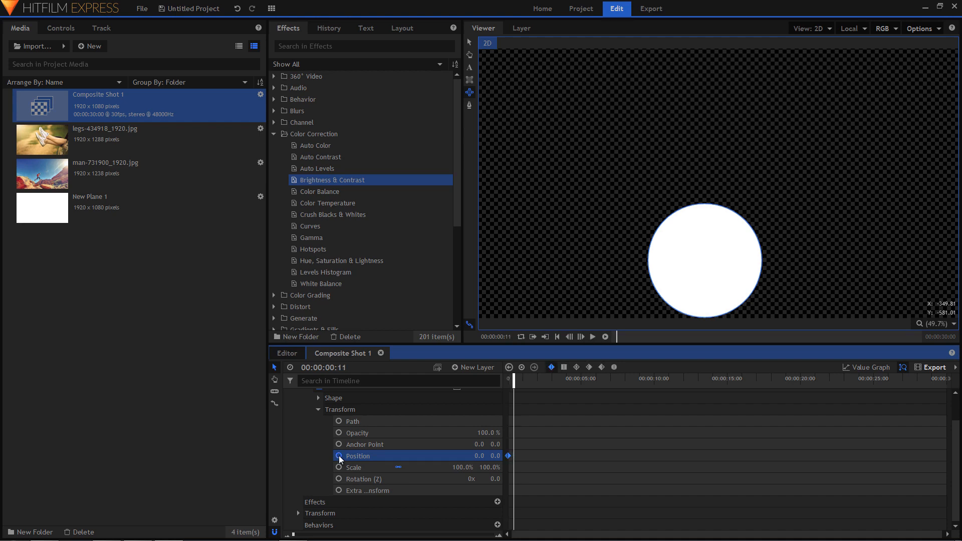
{"action": "left_click", "coordinate": [495, 456]}
{"action": "type", "text": "43"}
{"action": "key", "text": "Return"}
{"action": "left_click_drag", "start_coordinate": [494, 456], "coordinate": [671, 456]}
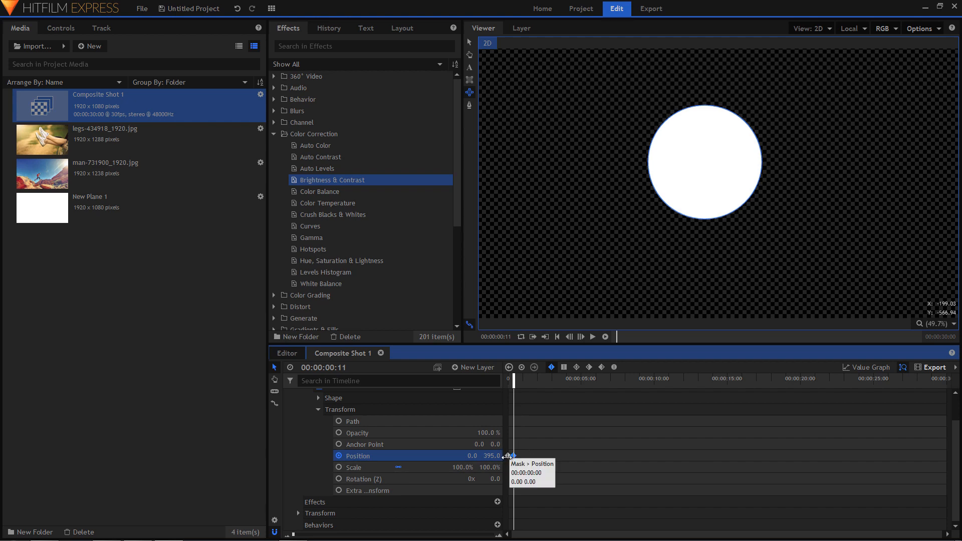
Add a Position keyframe at 00:00:00:20 that sets the mask's Y value back to 0.
{"action": "key", "text": "Right"}
{"action": "key", "text": "Right"}
{"action": "key", "text": "Right"}
{"action": "key", "text": "Right"}
{"action": "key", "text": "Right"}
{"action": "key", "text": "Right"}
{"action": "key", "text": "Right"}
{"action": "key", "text": "Right"}
{"action": "key", "text": "Right"}
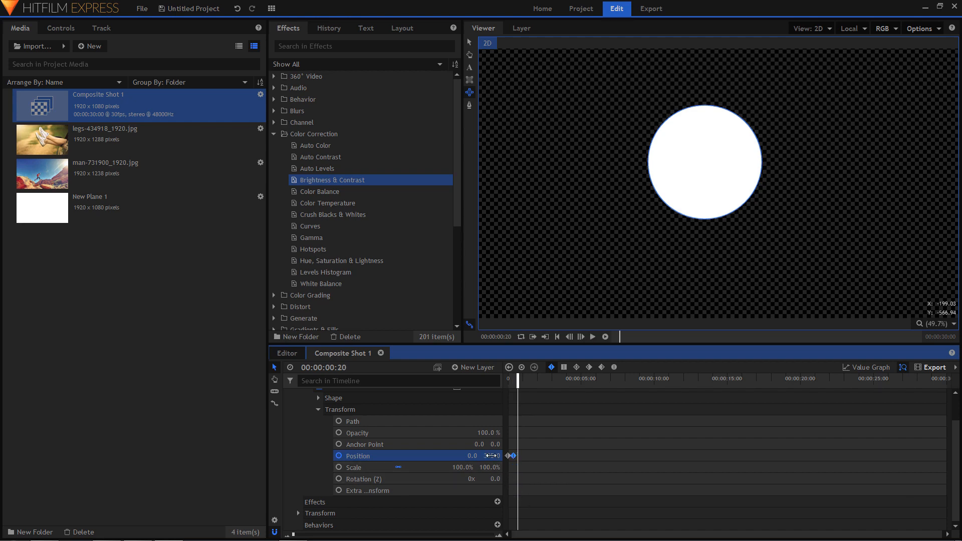
{"action": "left_click", "coordinate": [491, 455]}
{"action": "type", "text": "0"}
{"action": "key", "text": "Return"}
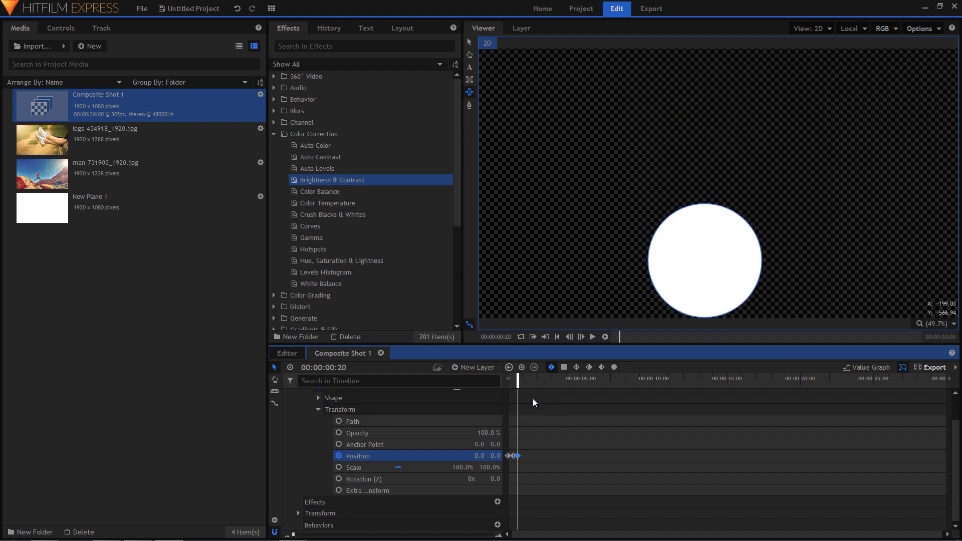
Play the circle's up-and-down animation from the start of the composite shot.
{"action": "left_click_drag", "start_coordinate": [518, 382], "coordinate": [428, 391]}
{"action": "key", "text": "space"}
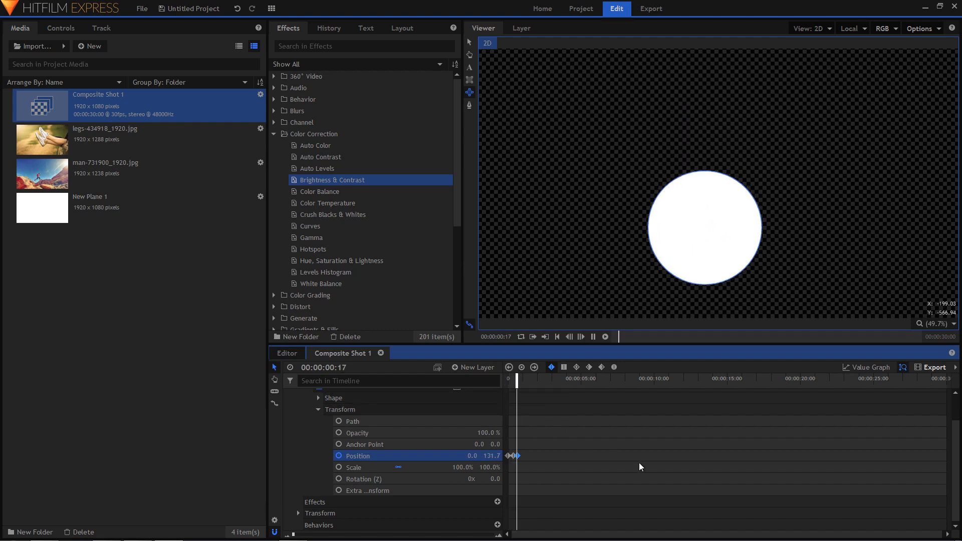
{"action": "key", "text": "space"}
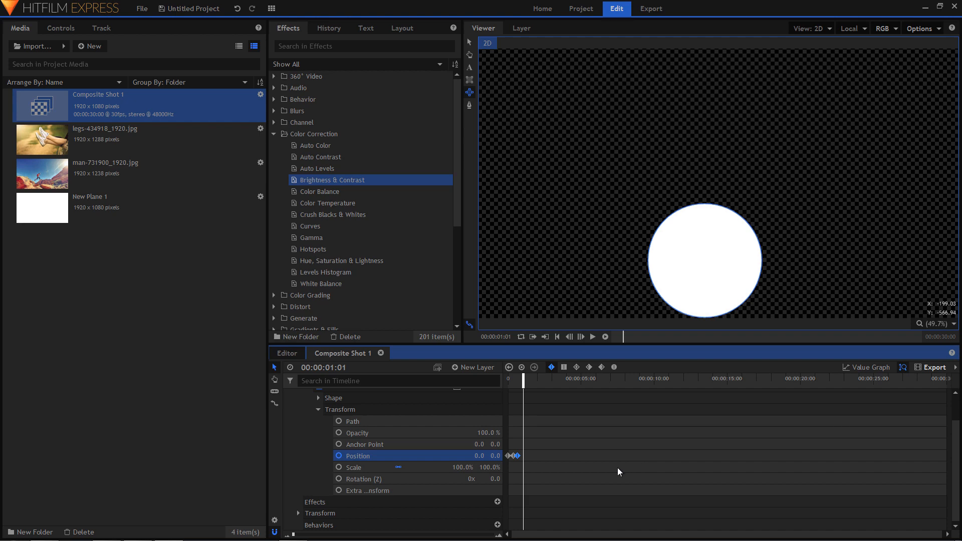
Shift the mask's last Position keyframe to 00:00:00:21 and replay the animation from the start.
{"action": "scroll", "coordinate": [526, 438], "scroll_direction": "up", "scroll_amount": 3}
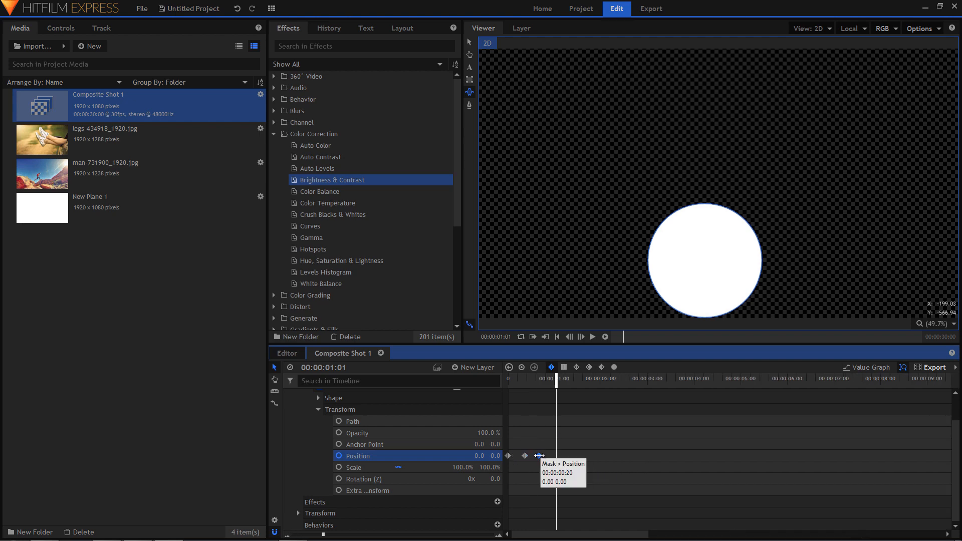
{"action": "left_click_drag", "start_coordinate": [539, 456], "coordinate": [540, 455]}
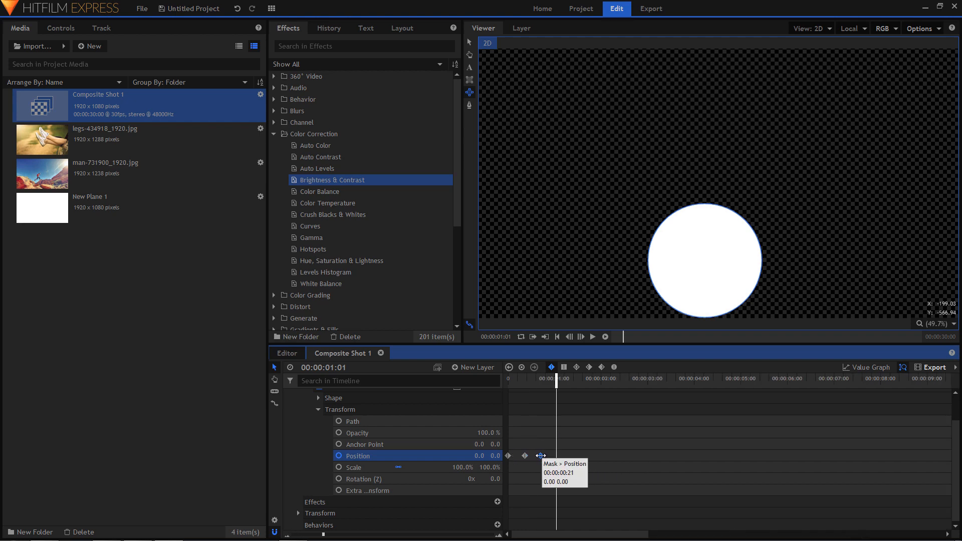
{"action": "left_click", "coordinate": [509, 385]}
{"action": "key", "text": "space"}
{"action": "key", "text": "space"}
{"action": "left_click_drag", "start_coordinate": [541, 456], "coordinate": [540, 456]}
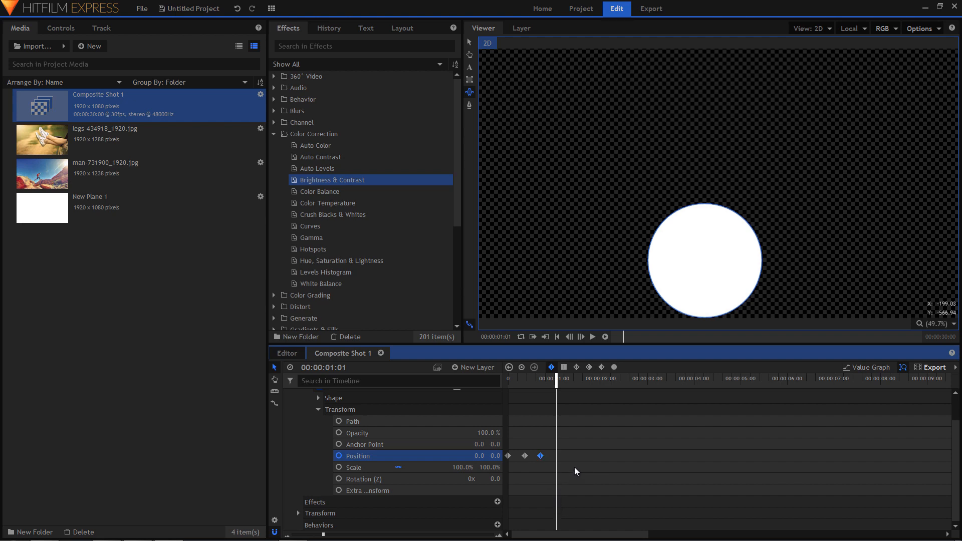
Convert all three mask Position keyframes to manual Bezier interpolation and display their curve enlarged in the value graph.
{"action": "left_click_drag", "start_coordinate": [569, 440], "coordinate": [499, 475]}
{"action": "left_click", "coordinate": [614, 367]}
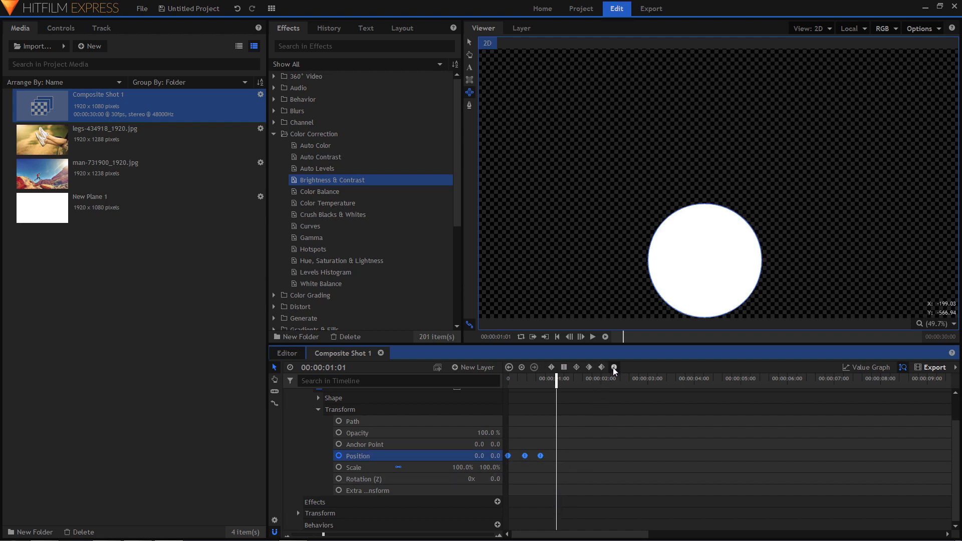
{"action": "left_click", "coordinate": [863, 368]}
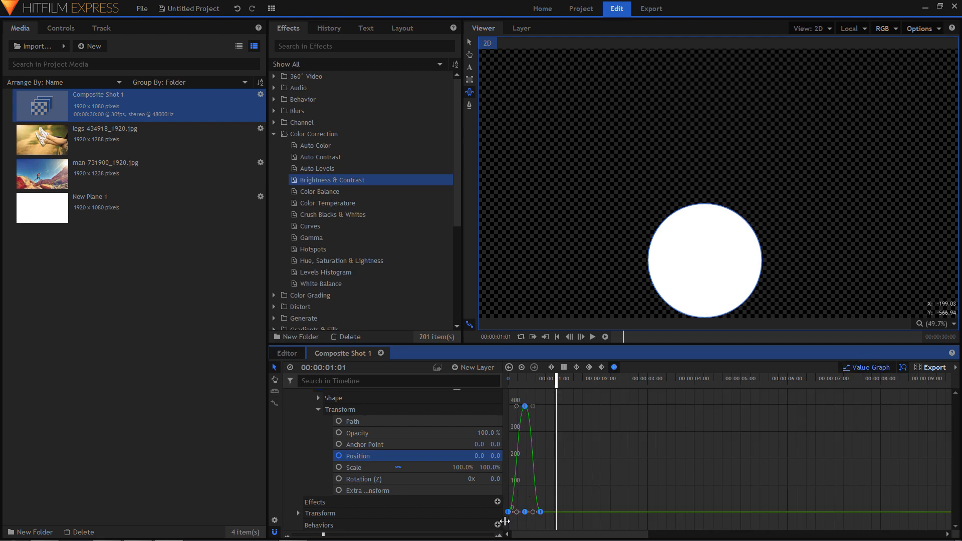
{"action": "left_click", "coordinate": [499, 534]}
{"action": "left_click", "coordinate": [499, 534]}
{"action": "left_click", "coordinate": [499, 534]}
{"action": "left_click", "coordinate": [499, 534]}
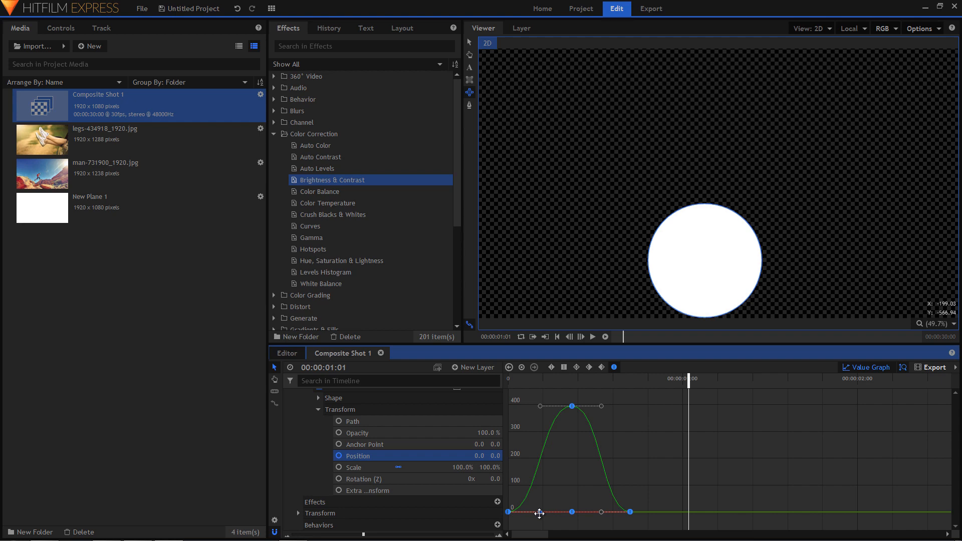
Reshape the Position Y curve into a rounded arch with steep tangents at the first and last keyframes, then close the value graph.
{"action": "left_click_drag", "start_coordinate": [539, 513], "coordinate": [497, 472]}
{"action": "left_click_drag", "start_coordinate": [556, 405], "coordinate": [543, 407]}
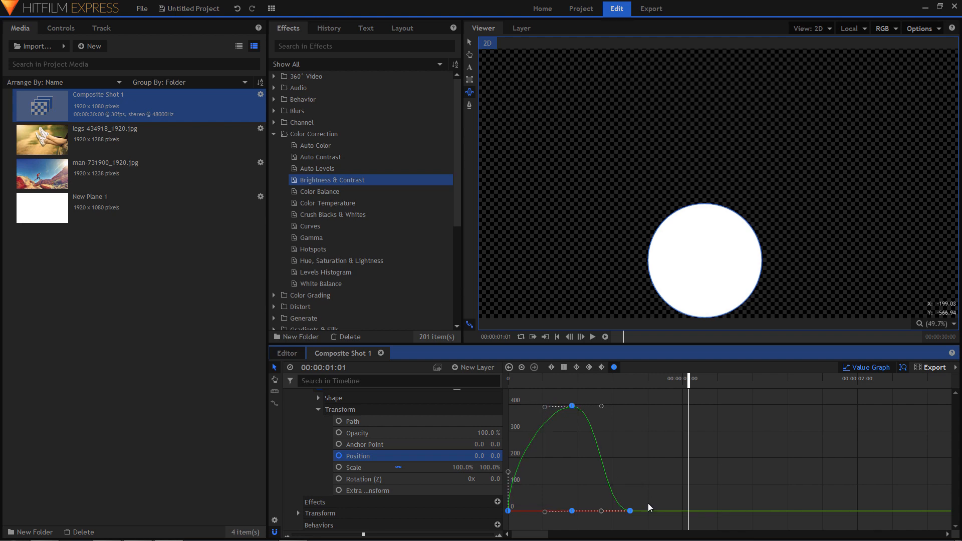
{"action": "left_click", "coordinate": [629, 512]}
{"action": "left_click_drag", "start_coordinate": [602, 510], "coordinate": [634, 540]}
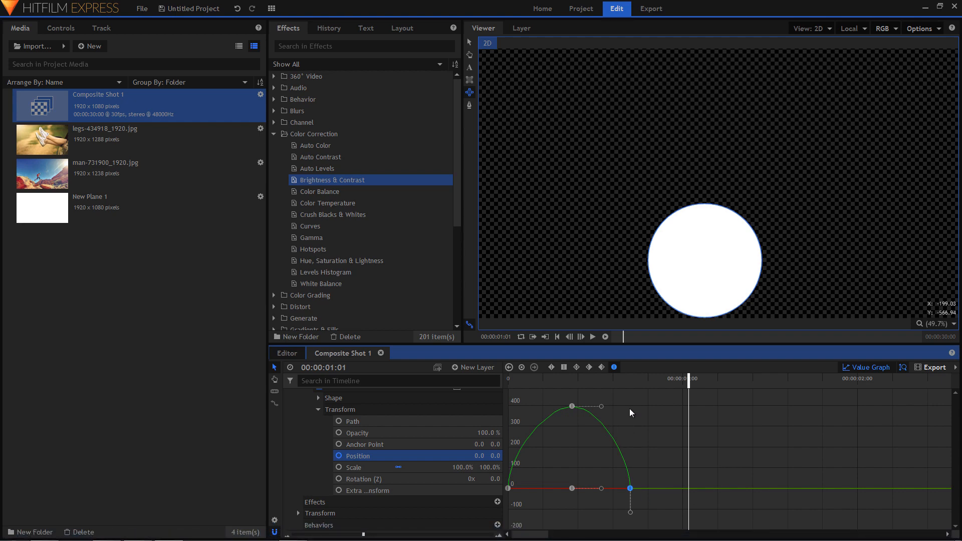
{"action": "left_click", "coordinate": [866, 371]}
Copy the three Position keyframes and paste them at 00:00:00:21 to add a second bounce.
{"action": "left_click_drag", "start_coordinate": [650, 440], "coordinate": [506, 497]}
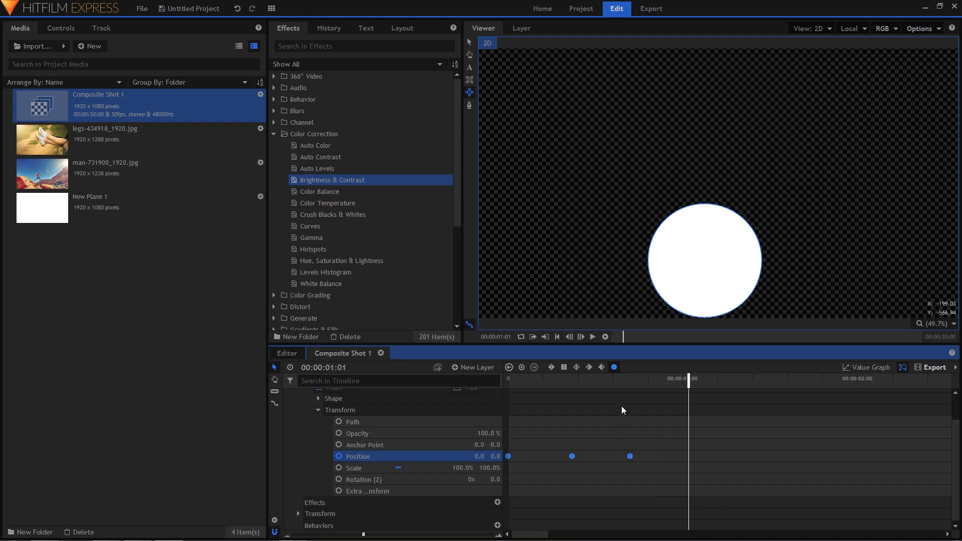
{"action": "left_click", "coordinate": [509, 367]}
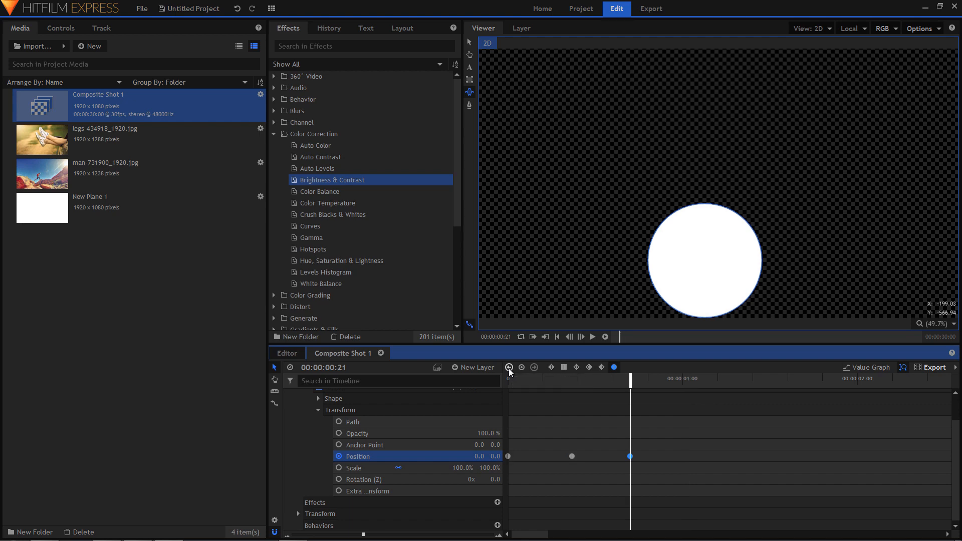
{"action": "key", "text": "ctrl+v"}
Adjust the Bezier handles around 00:00:00:21 in the value graph so the two rounded bounce arches meet in a sharp point.
{"action": "left_click", "coordinate": [863, 370]}
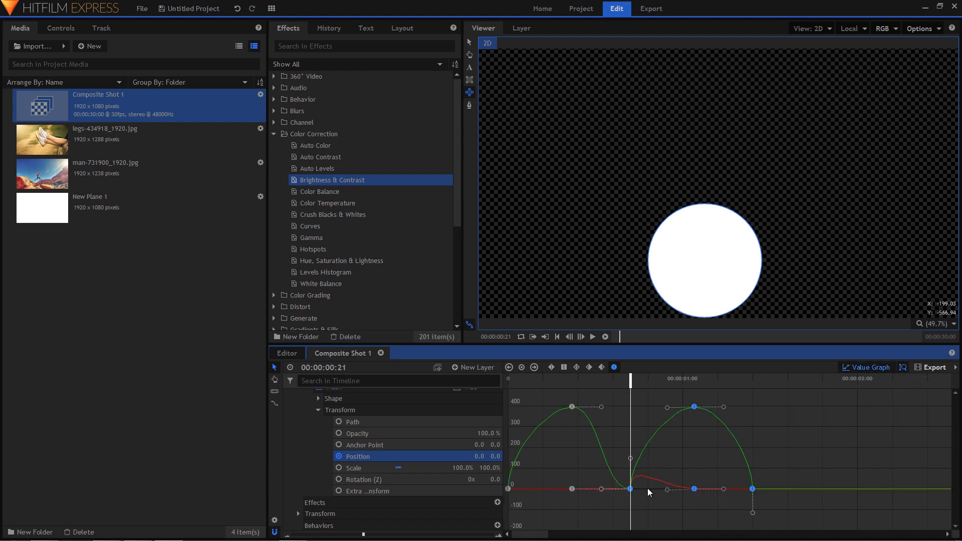
{"action": "left_click", "coordinate": [631, 460]}
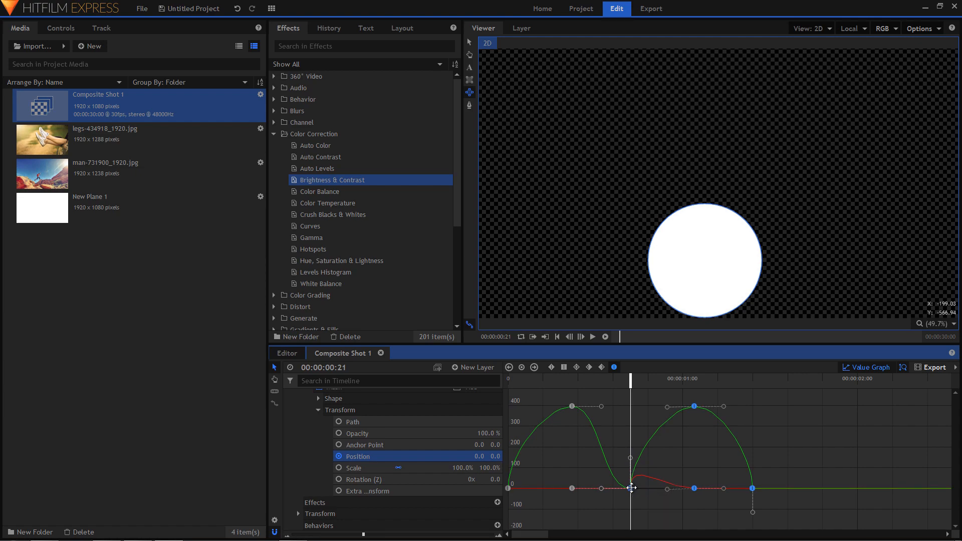
{"action": "left_click_drag", "start_coordinate": [630, 457], "coordinate": [629, 487]}
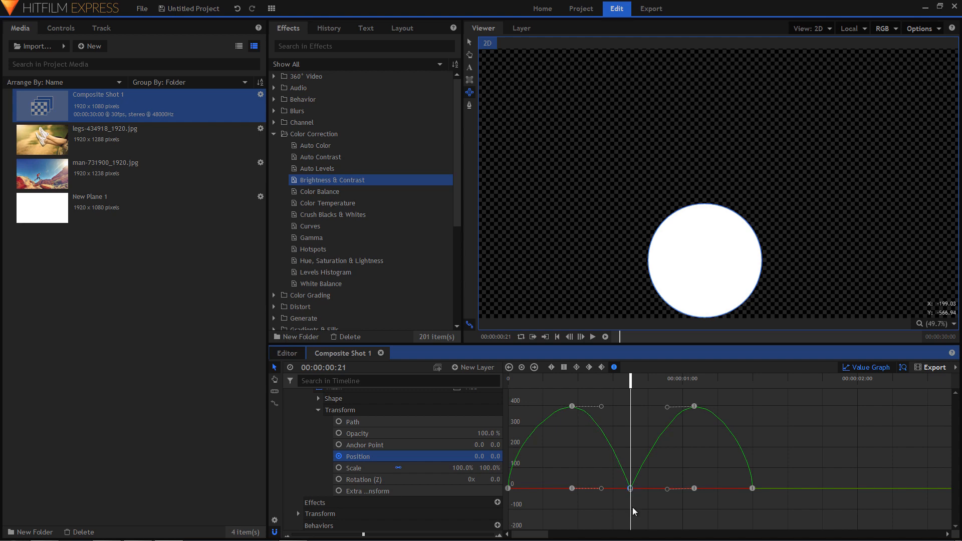
{"action": "left_click_drag", "start_coordinate": [667, 407], "coordinate": [621, 408]}
{"action": "left_click", "coordinate": [572, 406]}
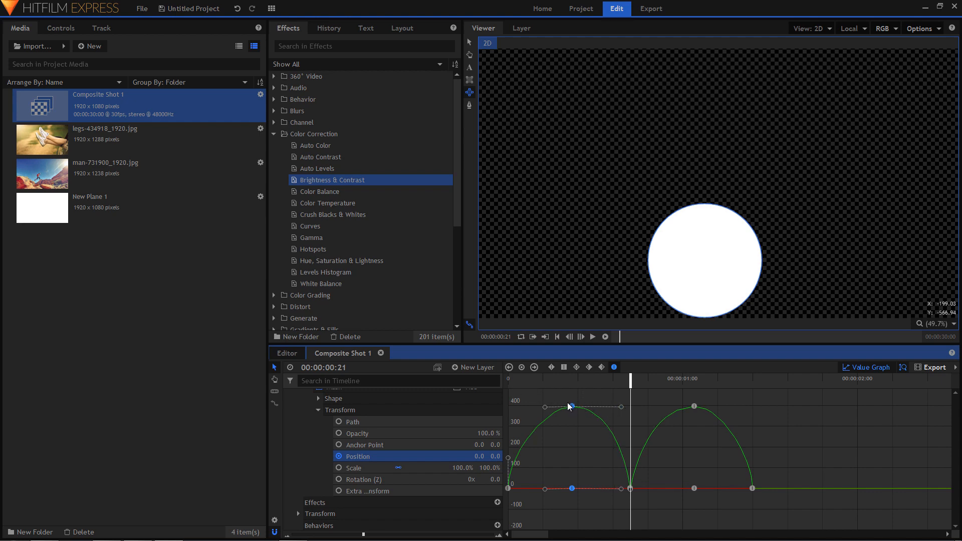
{"action": "left_click", "coordinate": [875, 368]}
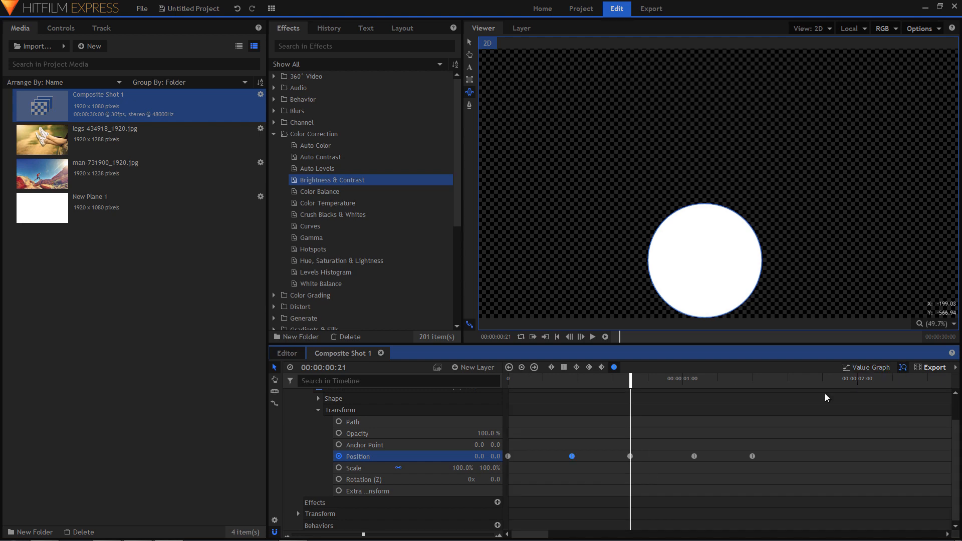
Copy the second bounce's three Position keyframes and paste them repeatedly end to end, from 00:00:01:12 through 00:00:03:15.
{"action": "left_click_drag", "start_coordinate": [801, 432], "coordinate": [627, 480]}
{"action": "left_click", "coordinate": [535, 368]}
{"action": "left_click", "coordinate": [536, 369]}
{"action": "key", "text": "ctrl+v"}
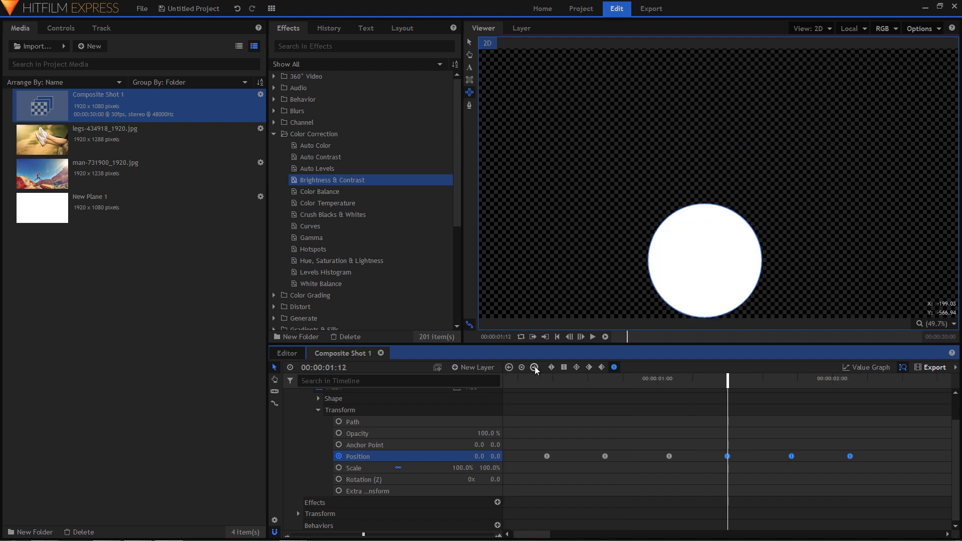
{"action": "left_click", "coordinate": [534, 368]}
{"action": "left_click", "coordinate": [534, 369]}
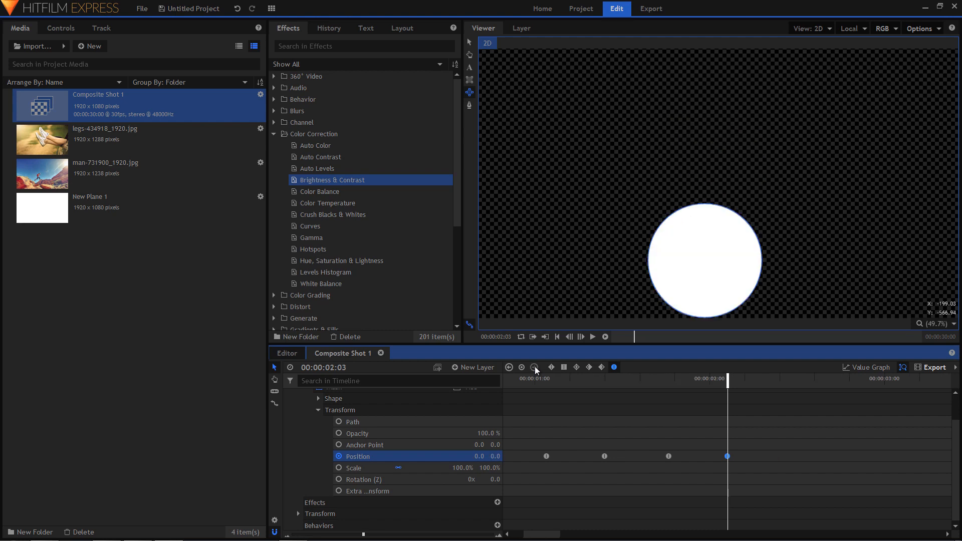
{"action": "left_click", "coordinate": [535, 369]}
{"action": "key", "text": "ctrl+v"}
{"action": "left_click", "coordinate": [534, 368]}
{"action": "left_click", "coordinate": [534, 368]}
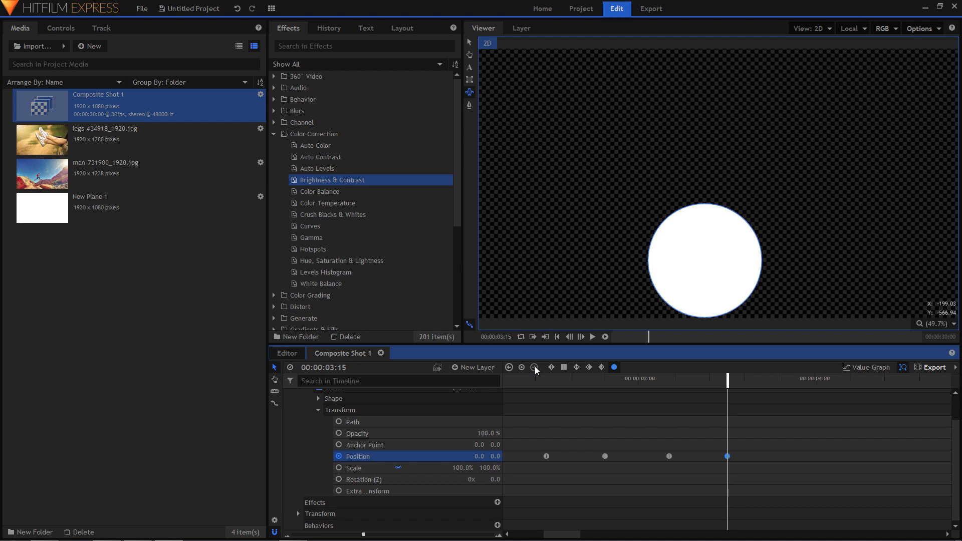
{"action": "key", "text": "ctrl+v"}
Play the repeated bounce animation from the start of the composite shot past its last keyframe, then stop.
{"action": "left_click", "coordinate": [287, 536]}
{"action": "left_click", "coordinate": [288, 536]}
{"action": "left_click", "coordinate": [287, 536]}
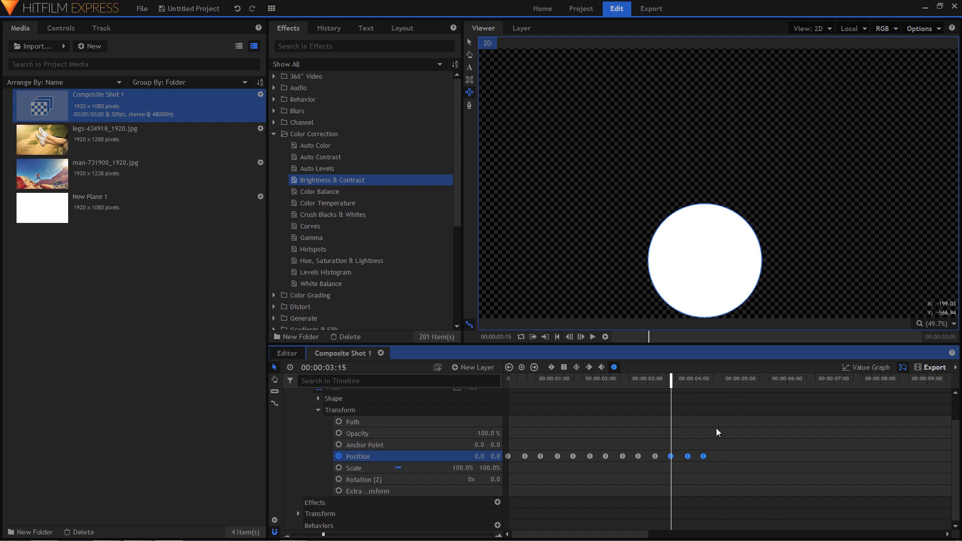
{"action": "left_click_drag", "start_coordinate": [673, 385], "coordinate": [509, 385]}
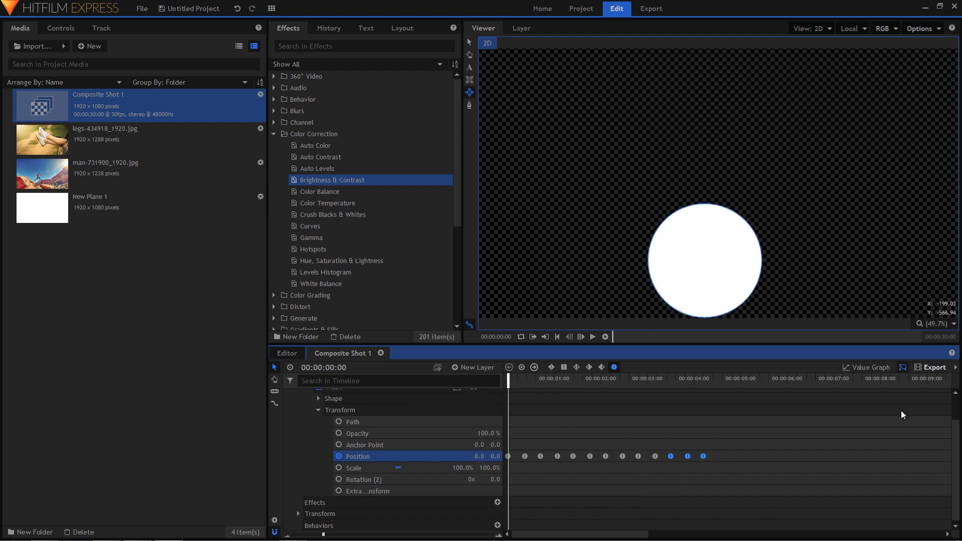
{"action": "key", "text": "space"}
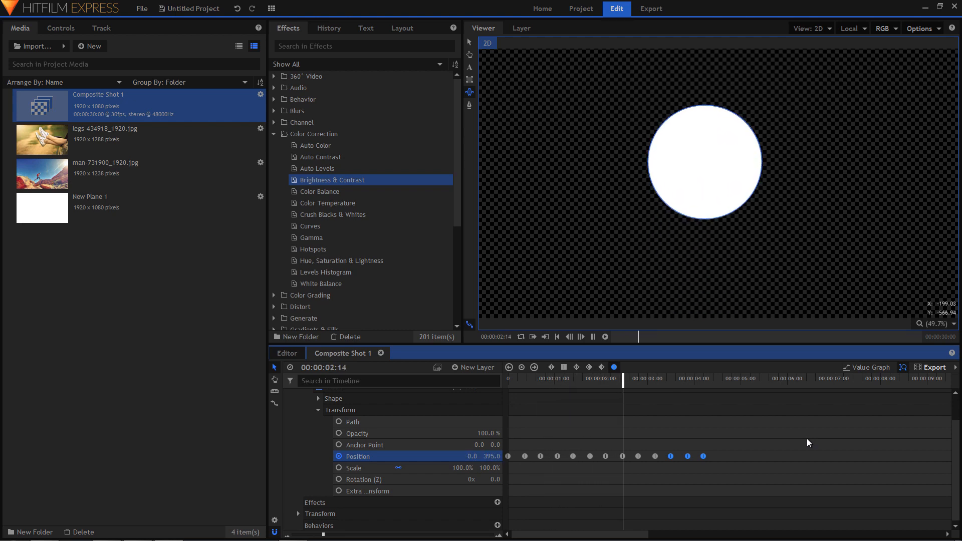
{"action": "key", "text": "space"}
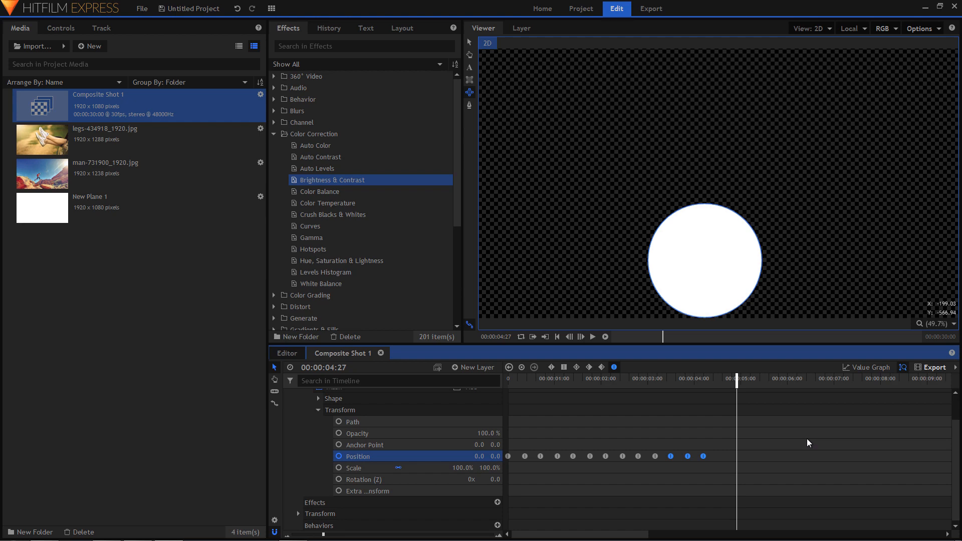